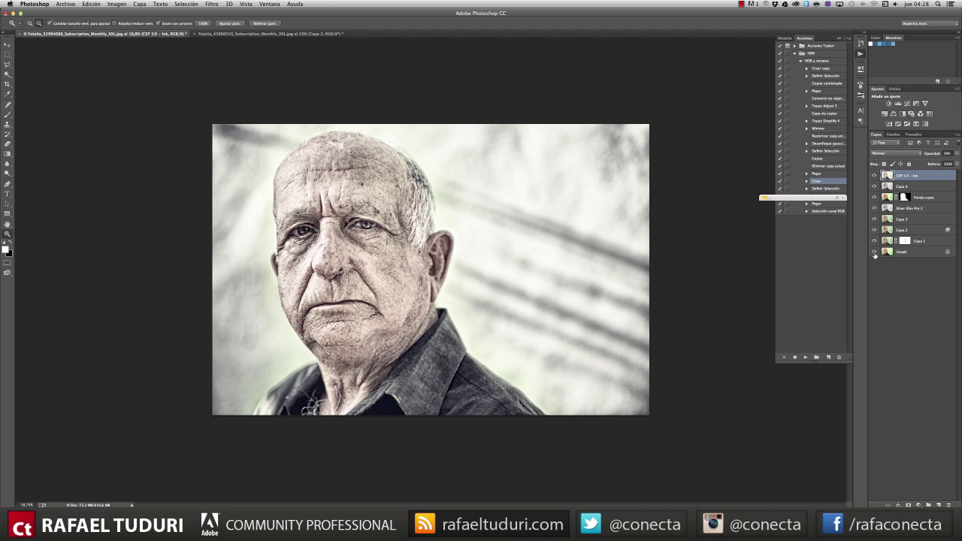
- Compare the finished effect with the original Fondo layer in both the old man's and the boy's portraits
{"action": "left_click", "coordinate": [875, 254], "text": "alt"}
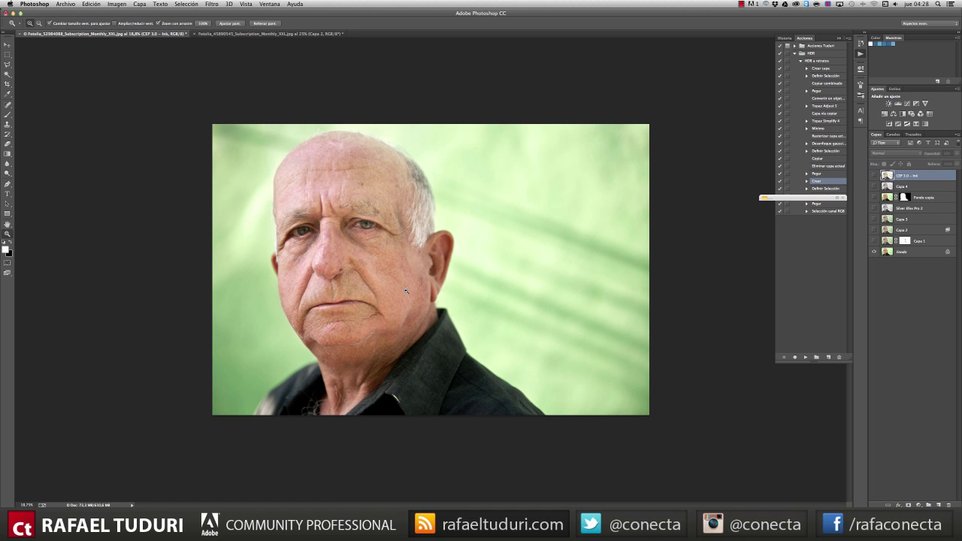
{"action": "left_click", "coordinate": [874, 252], "text": "alt"}
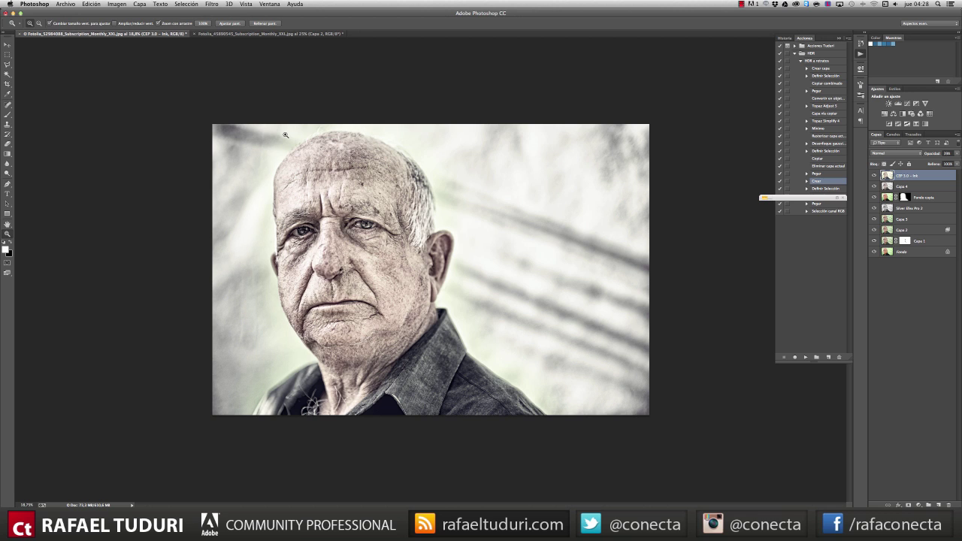
{"action": "left_click", "coordinate": [271, 33]}
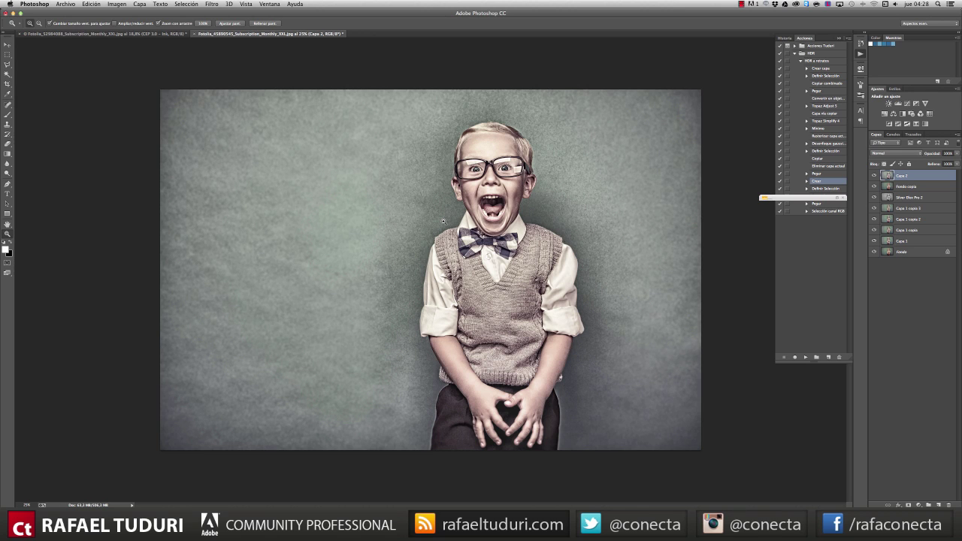
{"action": "left_click", "coordinate": [874, 252], "text": "alt"}
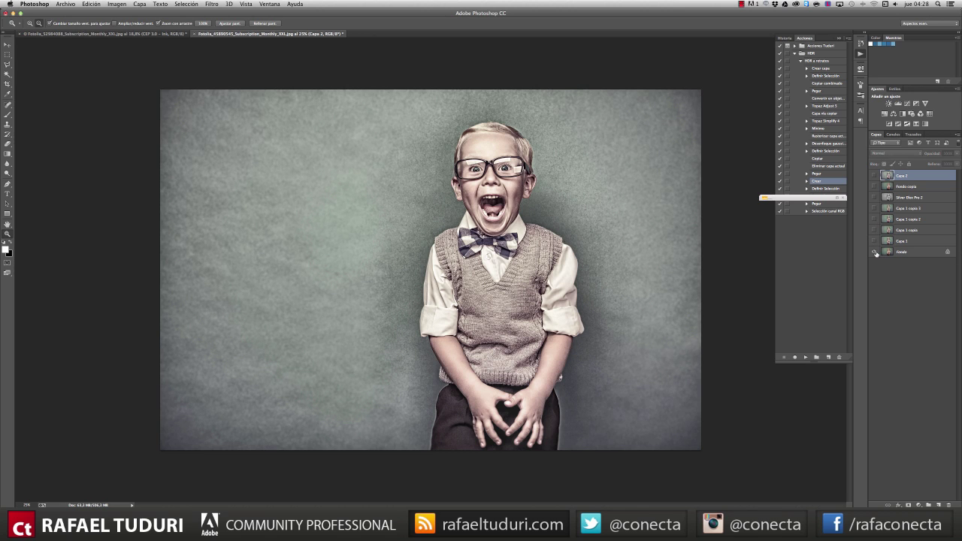
{"action": "left_click", "coordinate": [874, 252], "text": "alt"}
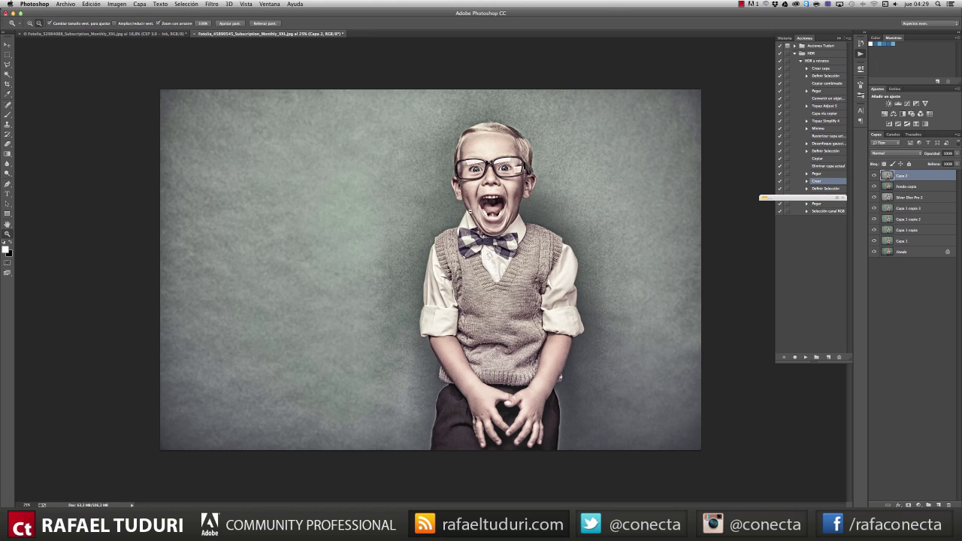
{"action": "key", "text": "alt"}
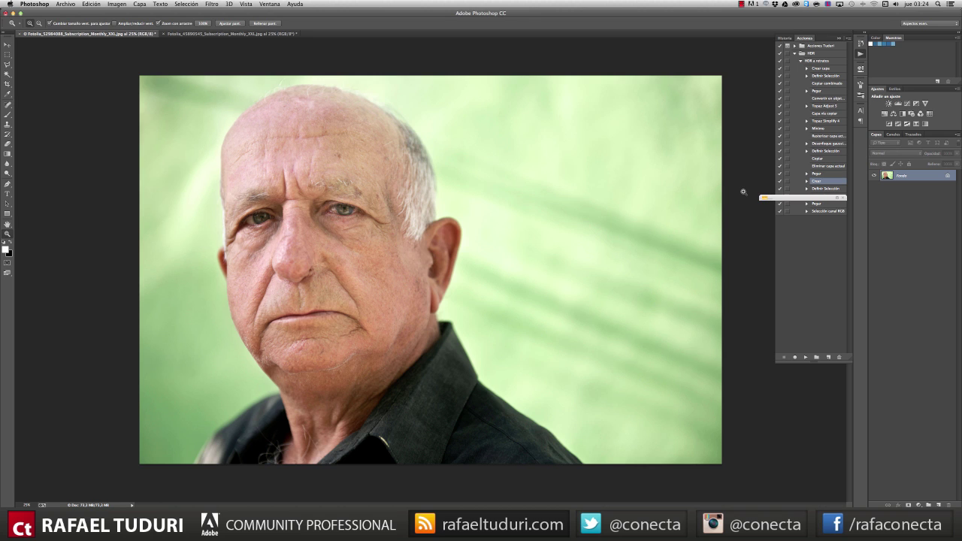
- Duplicate the Fondo layer of the old man's portrait and apply Topaz Adjust 5 to the copy with the Neutralizer preset
{"action": "left_click", "coordinate": [742, 181]}
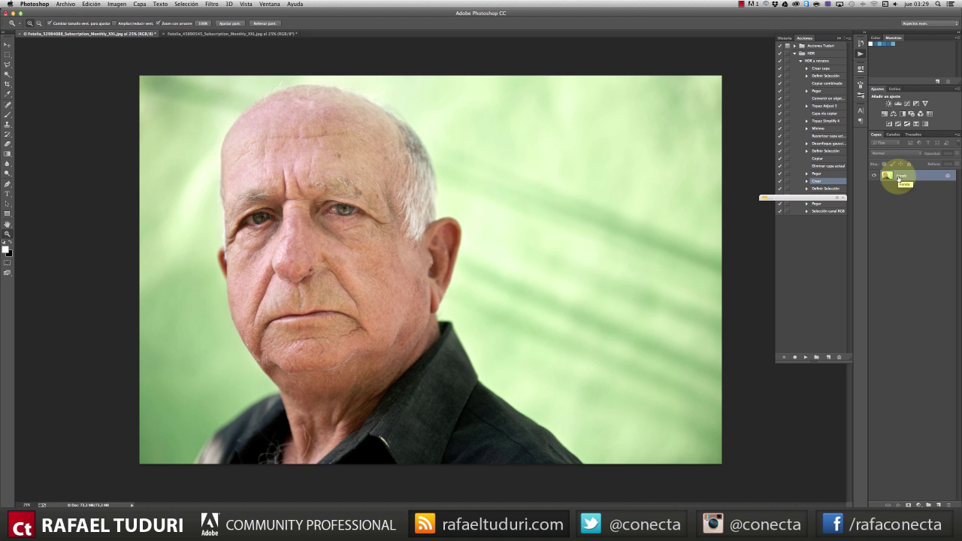
{"action": "key", "text": "super+j"}
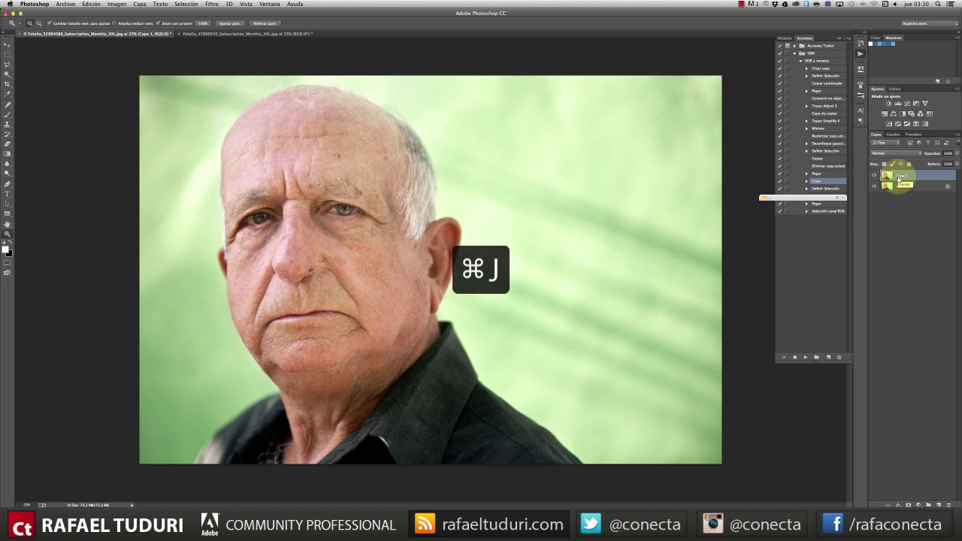
{"action": "left_click", "coordinate": [212, 4]}
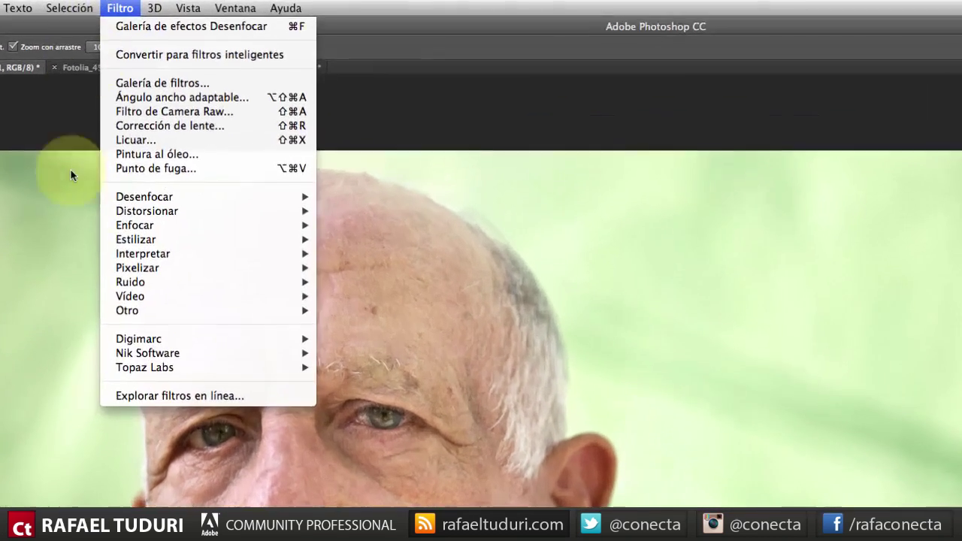
{"action": "mouse_move", "coordinate": [154, 366]}
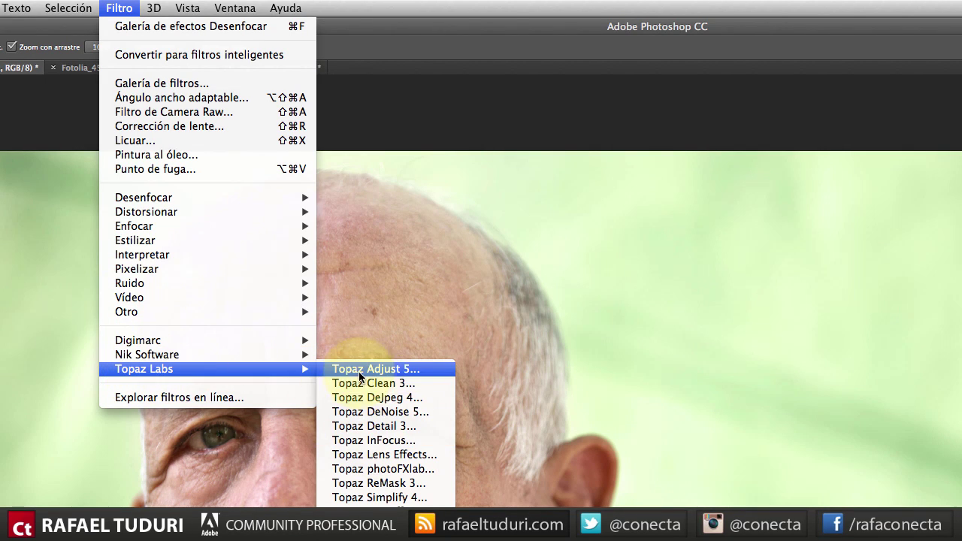
{"action": "left_click", "coordinate": [400, 370]}
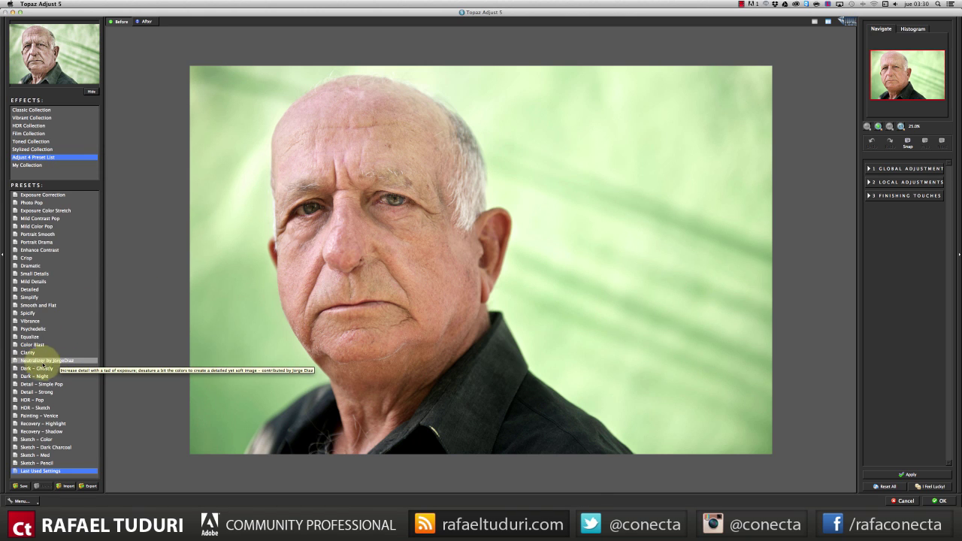
{"action": "left_click", "coordinate": [48, 361]}
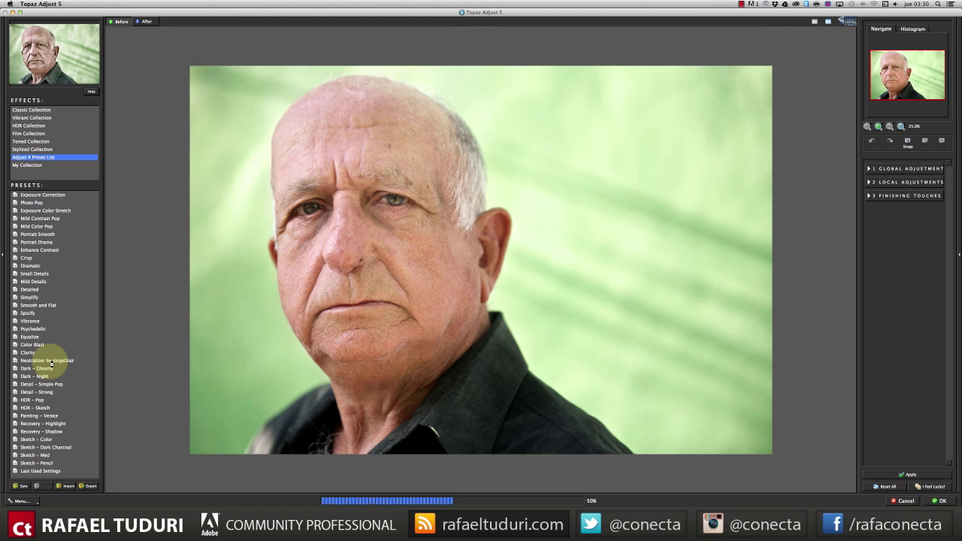
{"action": "key", "text": "Down"}
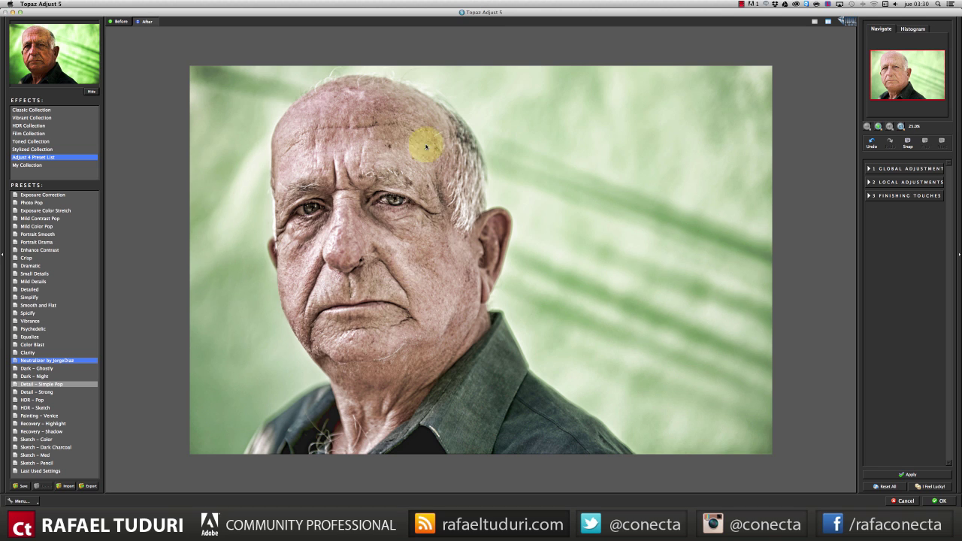
{"action": "left_click", "coordinate": [944, 502]}
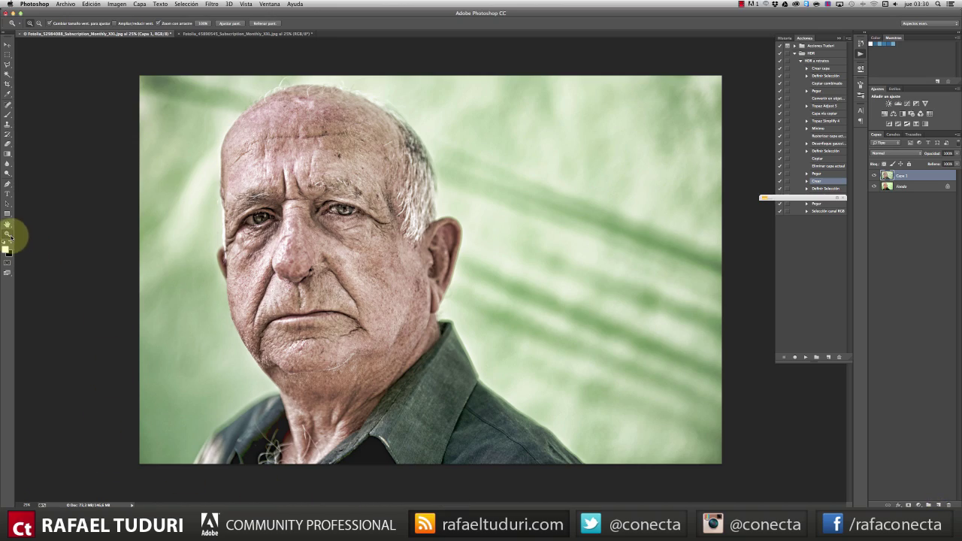
- Examine the halo around the man's ear and collar, comparing the image with Capa 1 hidden and shown
{"action": "left_click_drag", "start_coordinate": [382, 193], "coordinate": [414, 256]}
{"action": "left_click_drag", "start_coordinate": [566, 415], "coordinate": [448, 257]}
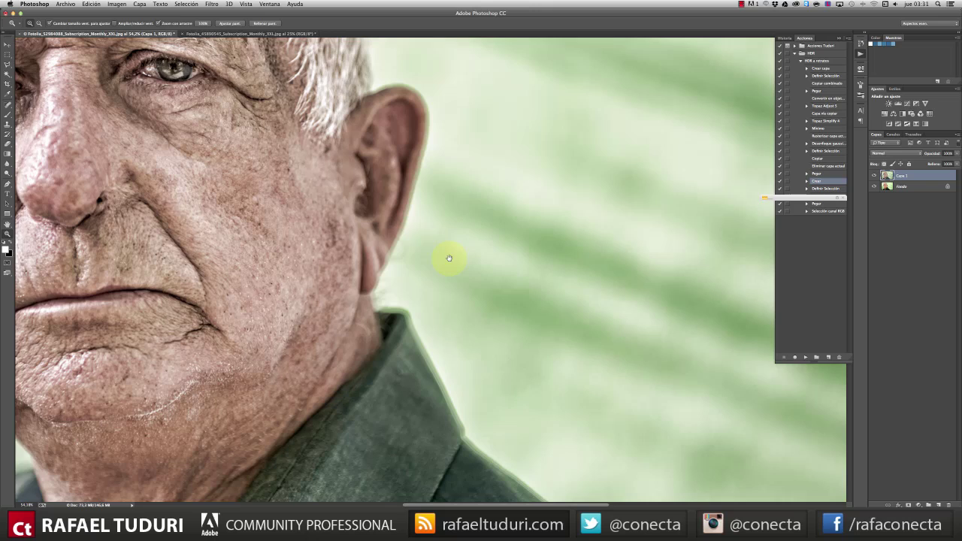
{"action": "left_click_drag", "start_coordinate": [375, 206], "coordinate": [392, 210]}
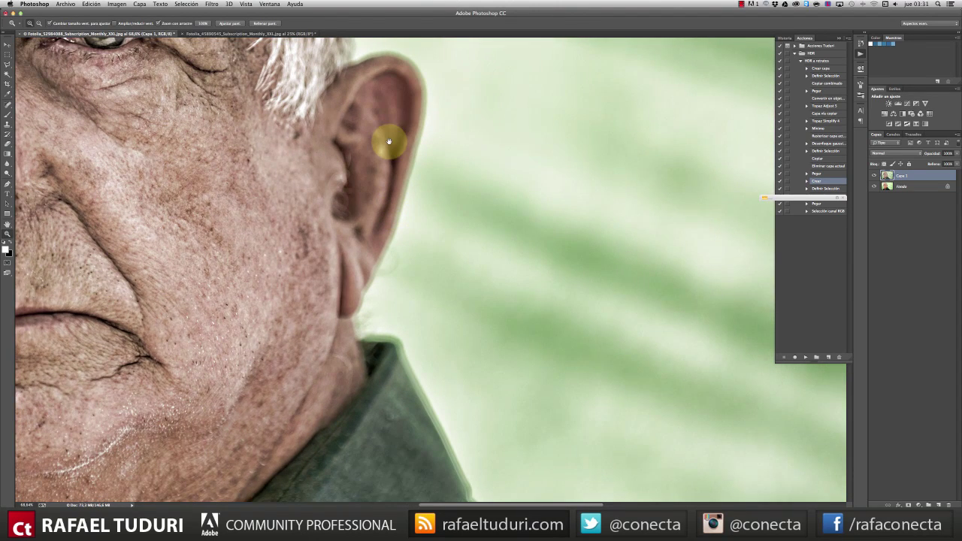
{"action": "left_click_drag", "start_coordinate": [386, 142], "coordinate": [393, 189]}
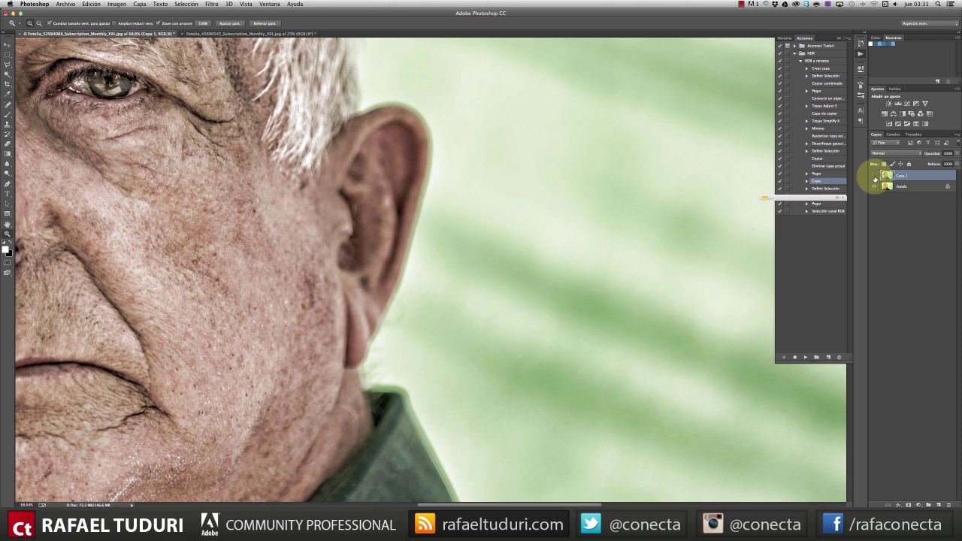
{"action": "left_click", "coordinate": [875, 176]}
{"action": "left_click", "coordinate": [875, 175]}
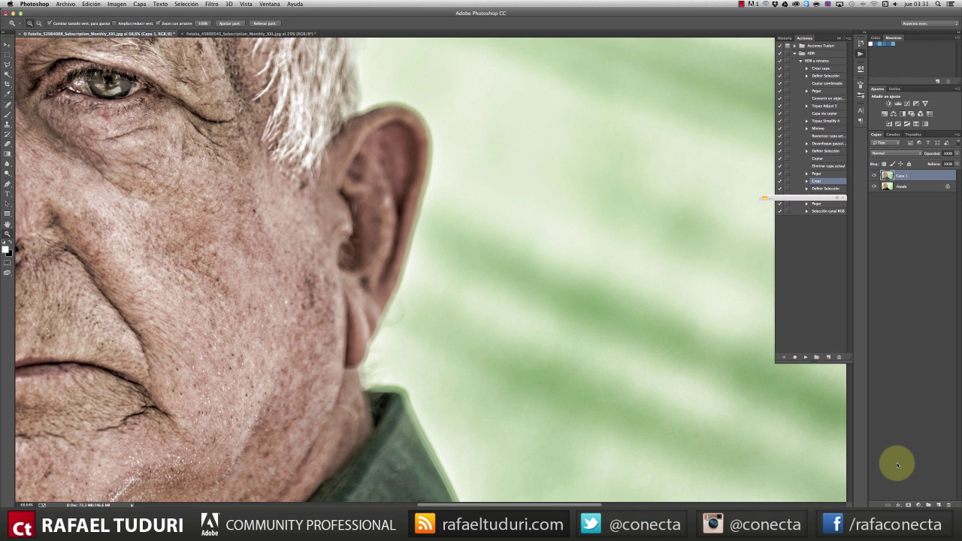
- Add a layer mask to Capa 1 and prepare a much smaller soft brush with black as the foreground colour
{"action": "left_click", "coordinate": [909, 505]}
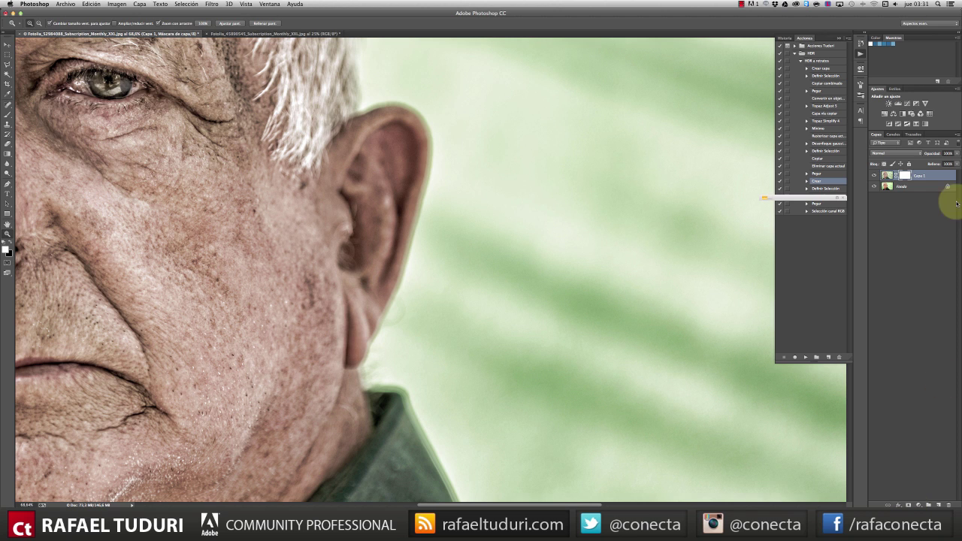
{"action": "left_click", "coordinate": [8, 114]}
{"action": "left_click", "coordinate": [32, 22]}
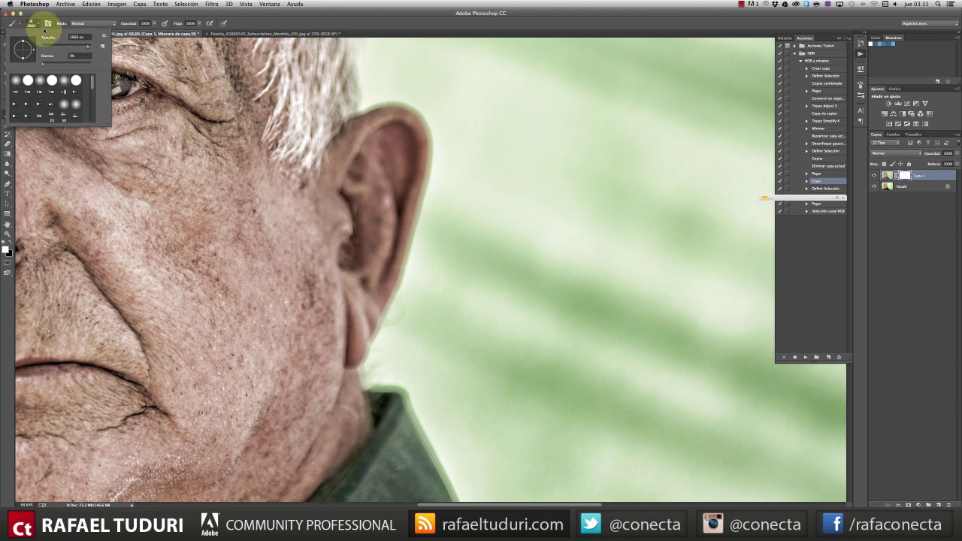
{"action": "mouse_move", "coordinate": [73, 47]}
{"action": "left_mouse_down"}
{"action": "mouse_move", "coordinate": [84, 45]}
{"action": "mouse_move", "coordinate": [63, 46]}
{"action": "left_mouse_up"}
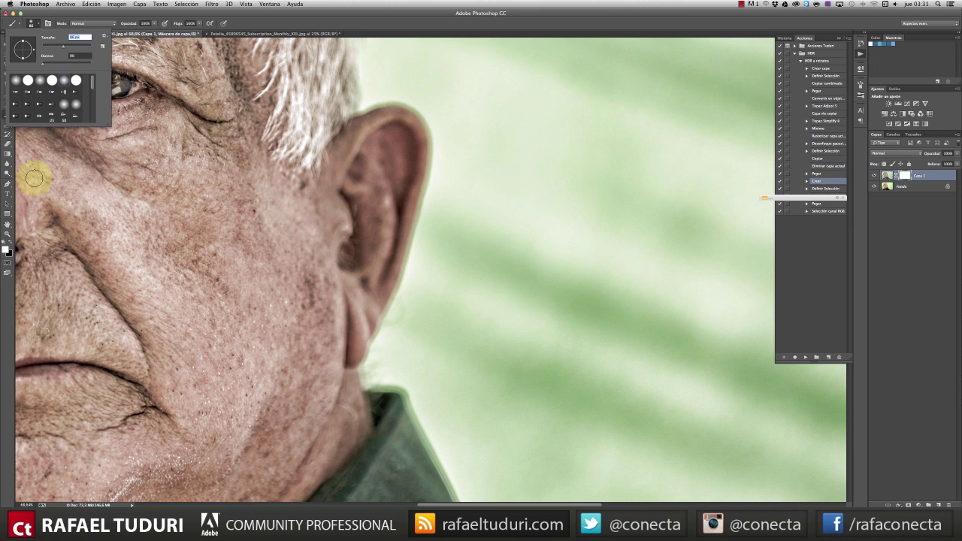
{"action": "left_click", "coordinate": [9, 249]}
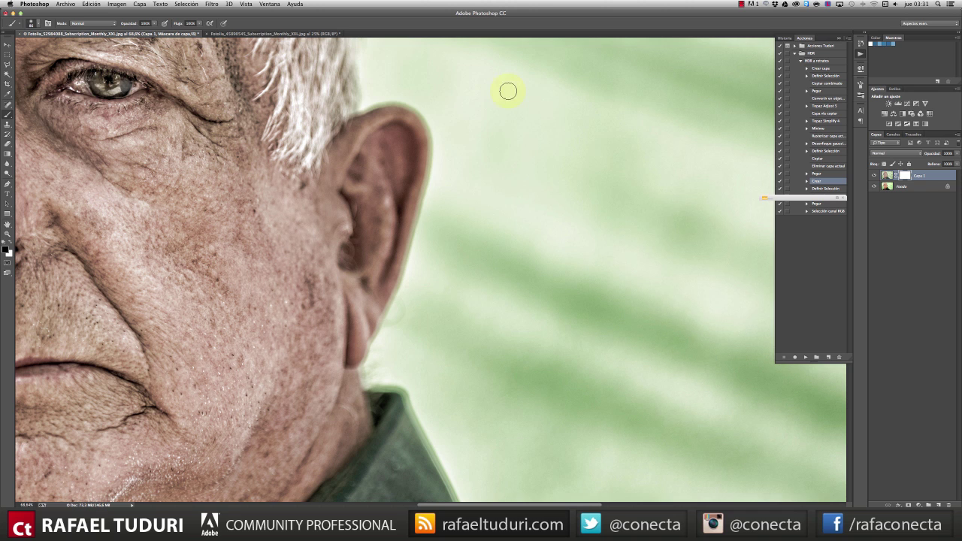
- Paint the mask black over the halo along the ear and collar, and restore the shirt inside the collar edge with white
{"action": "mouse_move", "coordinate": [354, 113]}
{"action": "left_mouse_down"}
{"action": "mouse_move", "coordinate": [406, 100]}
{"action": "mouse_move", "coordinate": [433, 125]}
{"action": "mouse_move", "coordinate": [420, 115]}
{"action": "mouse_move", "coordinate": [435, 144]}
{"action": "mouse_move", "coordinate": [428, 194]}
{"action": "mouse_move", "coordinate": [401, 285]}
{"action": "mouse_move", "coordinate": [362, 366]}
{"action": "mouse_move", "coordinate": [367, 386]}
{"action": "mouse_move", "coordinate": [409, 399]}
{"action": "left_mouse_up"}
{"action": "mouse_move", "coordinate": [412, 342]}
{"action": "left_mouse_down"}
{"action": "mouse_move", "coordinate": [279, 204]}
{"action": "mouse_move", "coordinate": [366, 243]}
{"action": "left_mouse_up"}
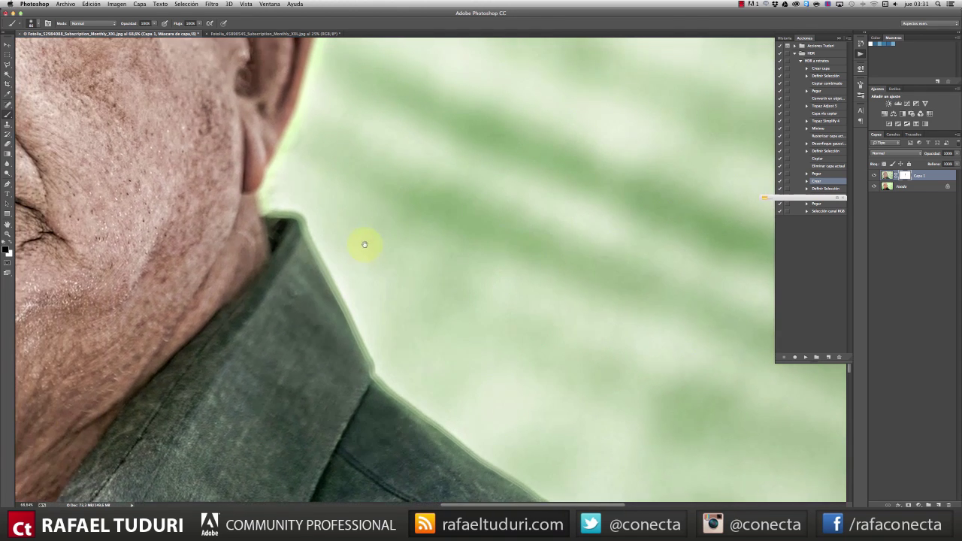
{"action": "mouse_move", "coordinate": [378, 379]}
{"action": "left_mouse_down"}
{"action": "mouse_move", "coordinate": [324, 262]}
{"action": "mouse_move", "coordinate": [293, 217]}
{"action": "mouse_move", "coordinate": [271, 215]}
{"action": "mouse_move", "coordinate": [290, 215]}
{"action": "mouse_move", "coordinate": [311, 236]}
{"action": "mouse_move", "coordinate": [273, 215]}
{"action": "mouse_move", "coordinate": [319, 300]}
{"action": "left_mouse_up"}
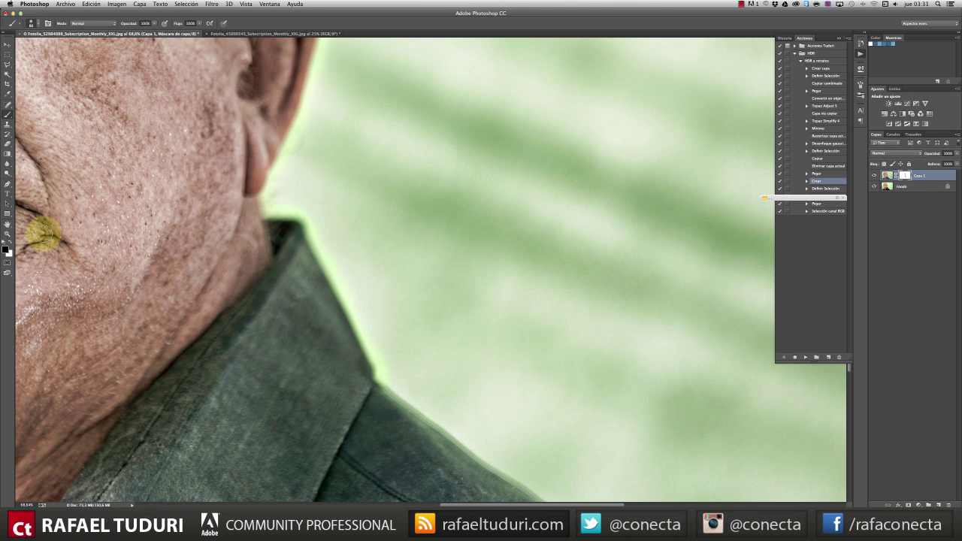
{"action": "left_click", "coordinate": [10, 244]}
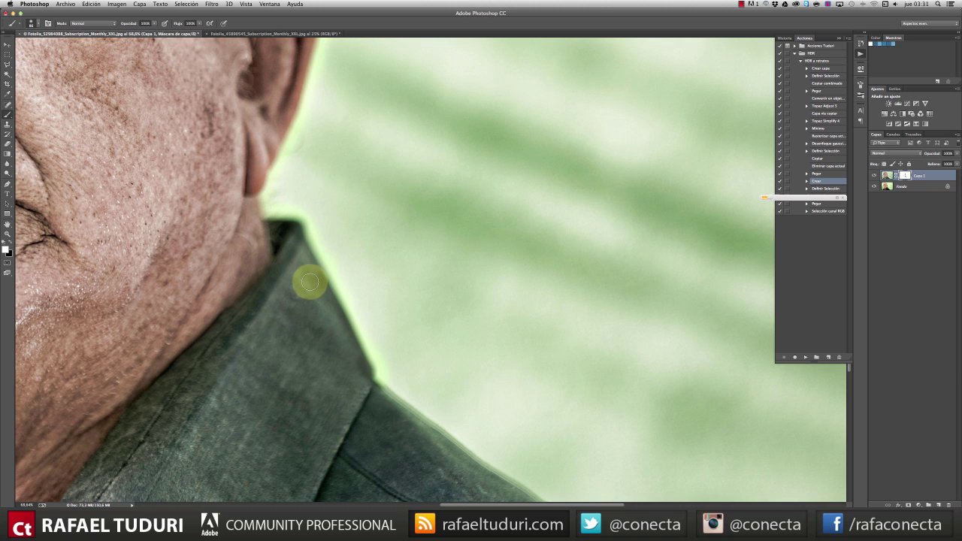
{"action": "left_click_drag", "start_coordinate": [310, 271], "coordinate": [384, 407]}
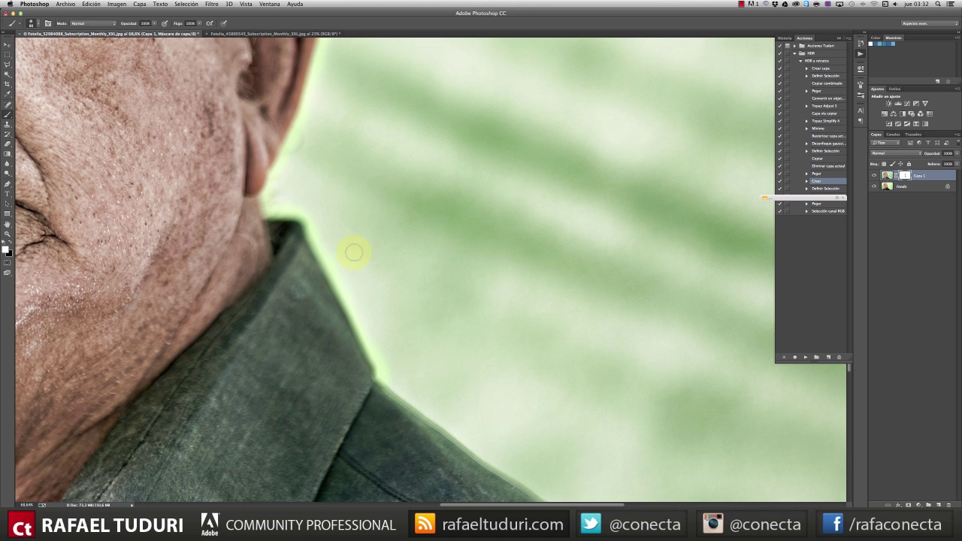
- Soften the layer mask of Capa 1 with a Gaussian blur of 24,7 pixels radius
{"action": "scroll", "coordinate": [323, 188], "scroll_direction": "up", "scroll_amount": 5}
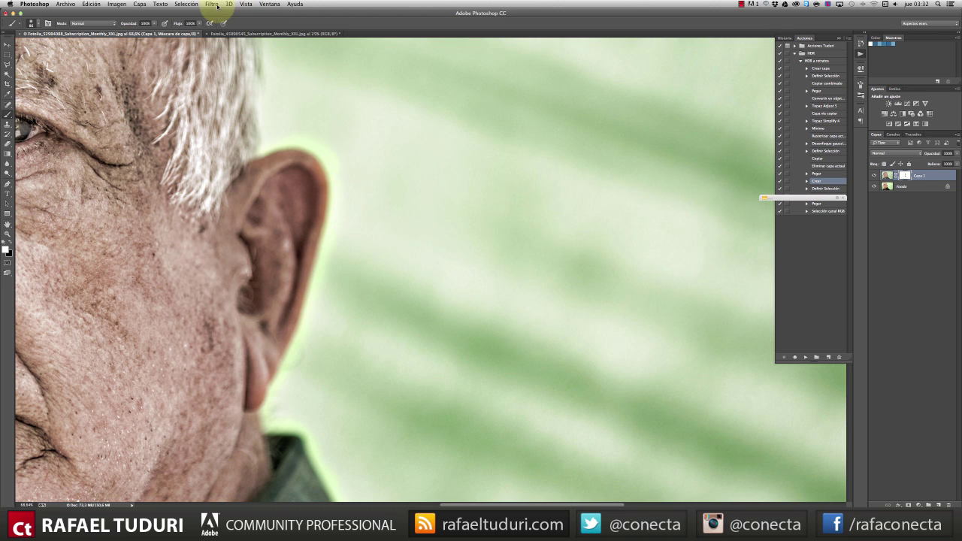
{"action": "left_click", "coordinate": [922, 182]}
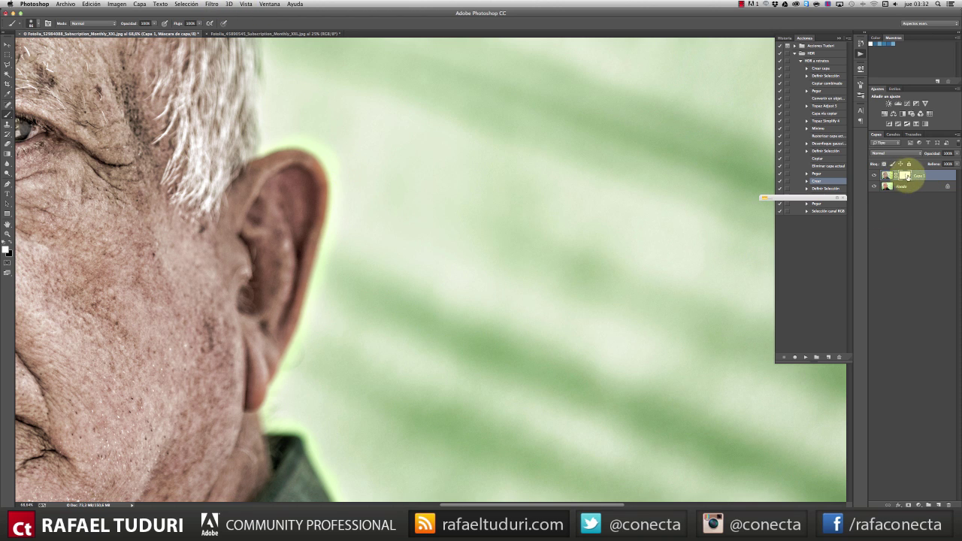
{"action": "left_click", "coordinate": [211, 5]}
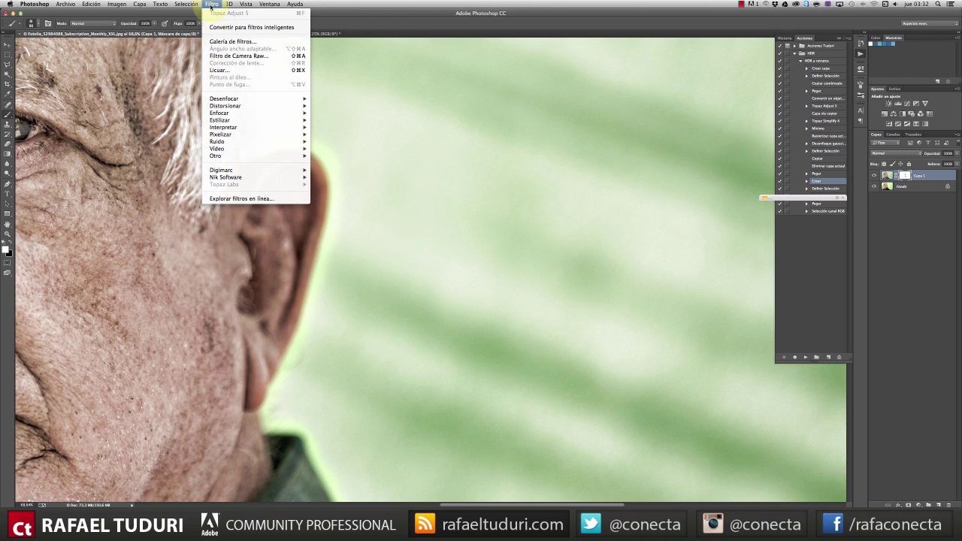
{"action": "mouse_move", "coordinate": [269, 99]}
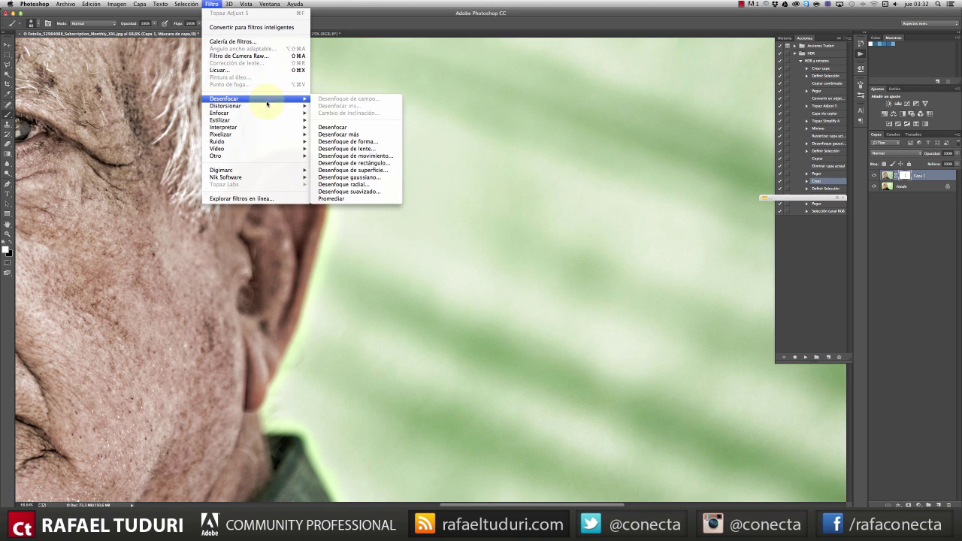
{"action": "left_click", "coordinate": [367, 181]}
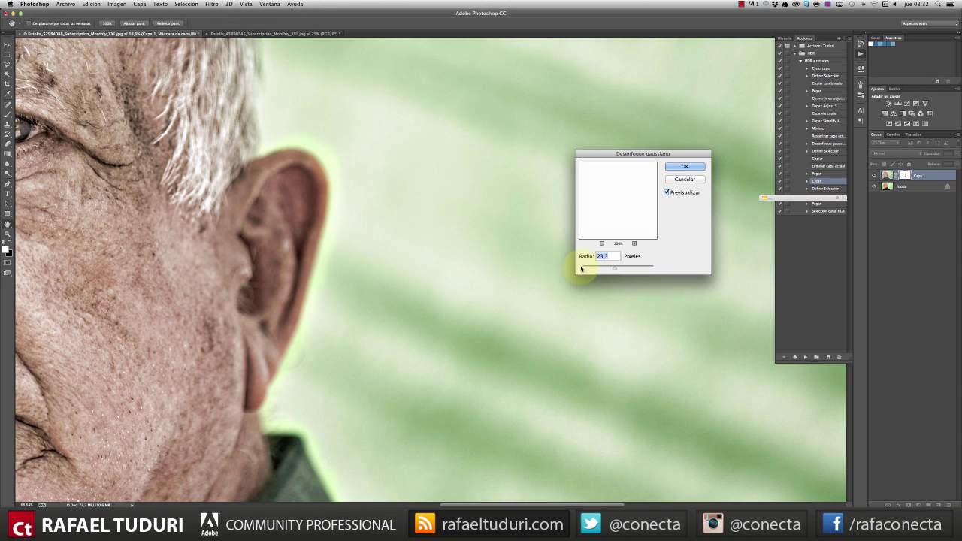
{"action": "left_click_drag", "start_coordinate": [613, 270], "coordinate": [598, 272]}
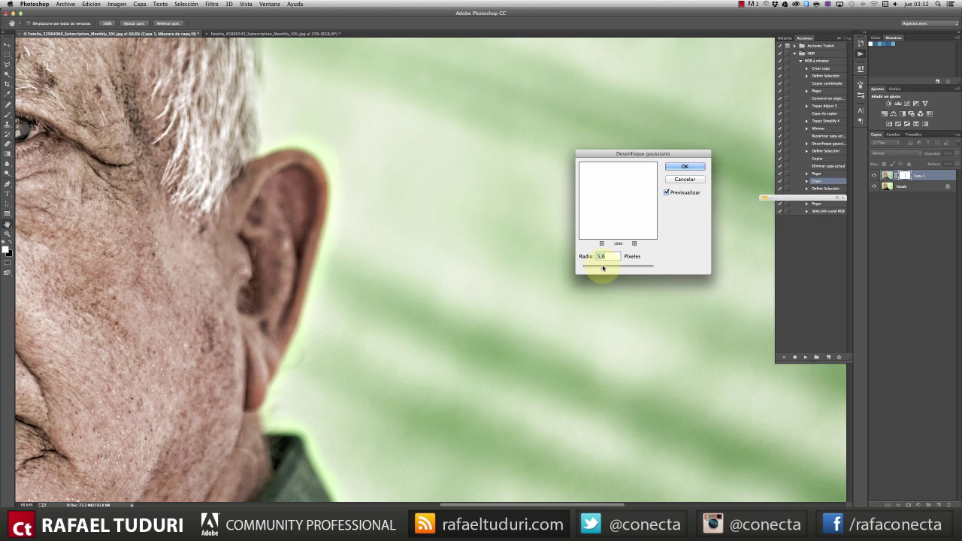
{"action": "left_click_drag", "start_coordinate": [606, 269], "coordinate": [617, 270]}
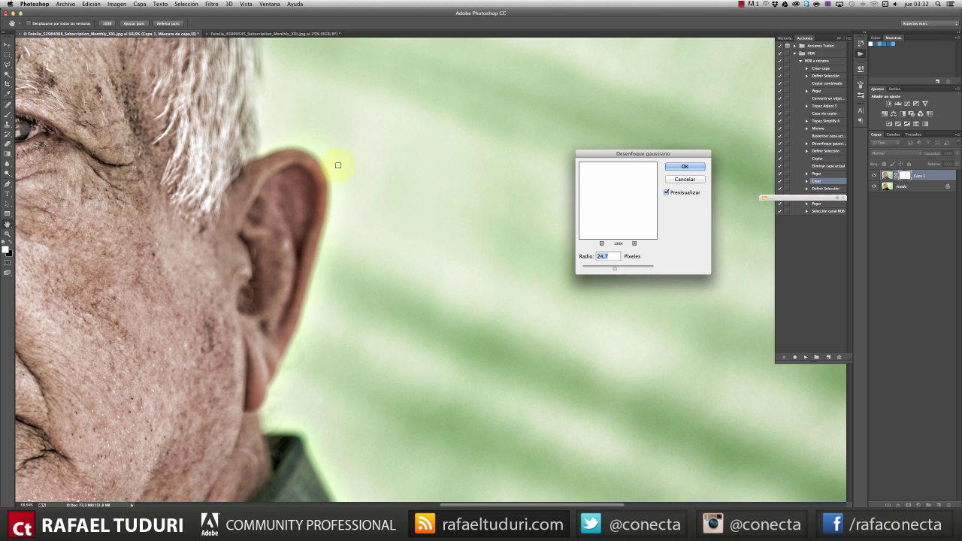
{"action": "left_click", "coordinate": [675, 165]}
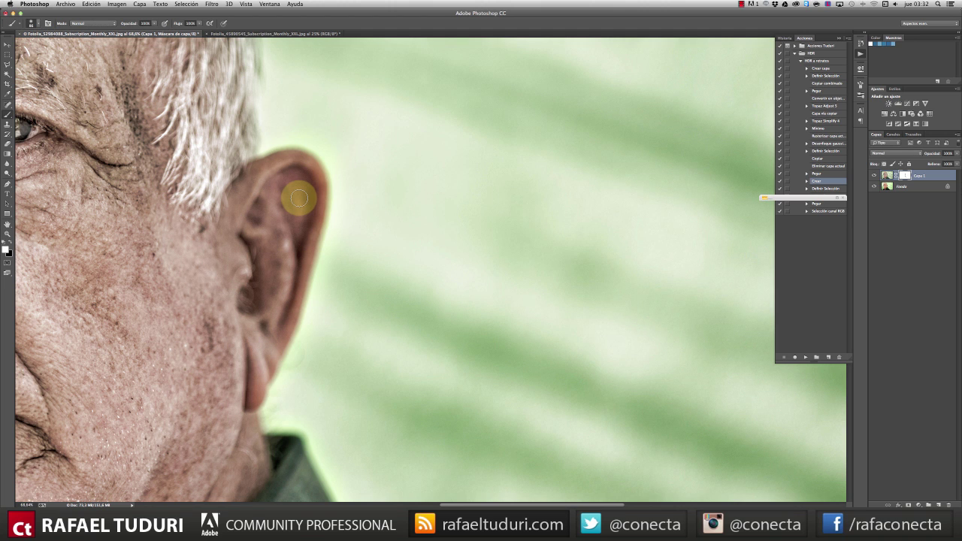
{"action": "left_click", "coordinate": [8, 233]}
{"action": "left_click", "coordinate": [368, 211], "text": "alt"}
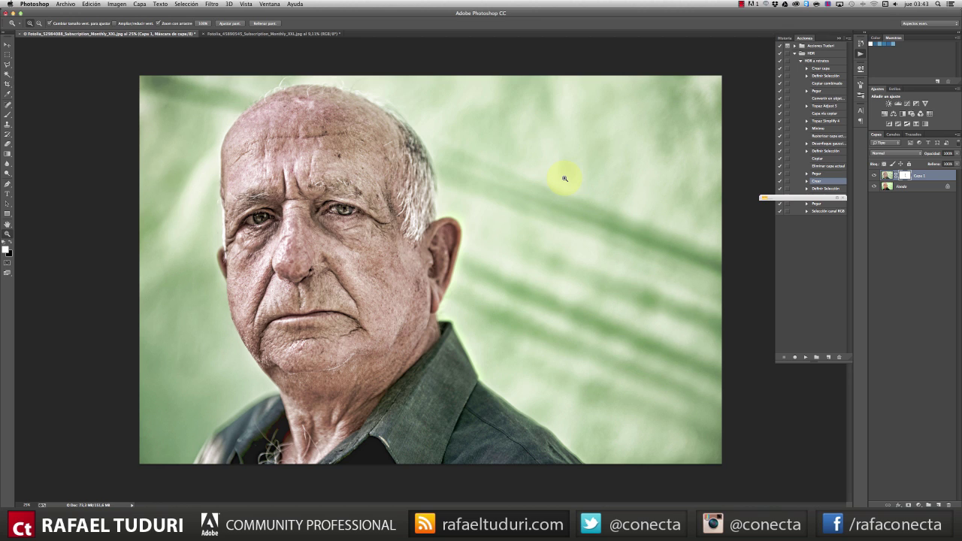
- Try a lower opacity on Capa 1 and restore it to 100%
{"action": "left_click", "coordinate": [956, 153]}
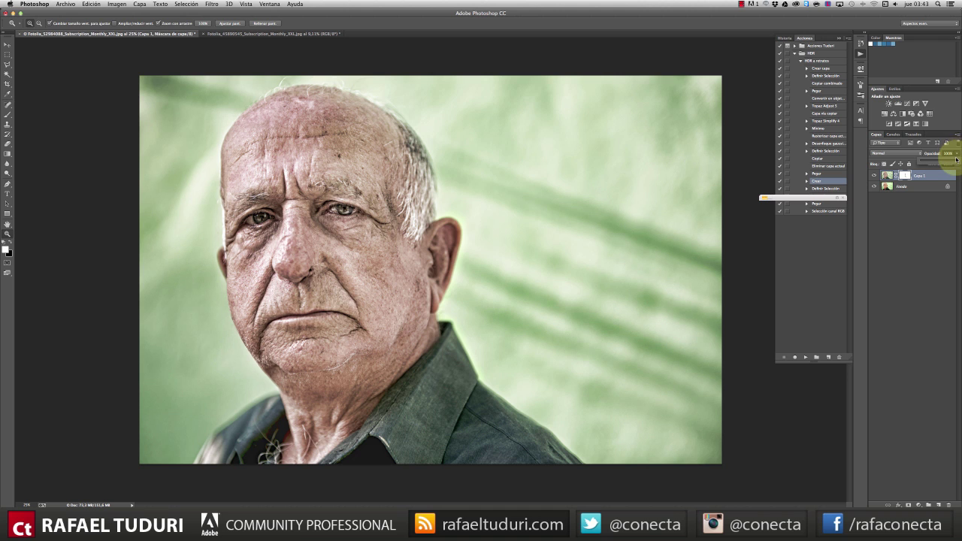
{"action": "left_click_drag", "start_coordinate": [956, 163], "coordinate": [947, 164]}
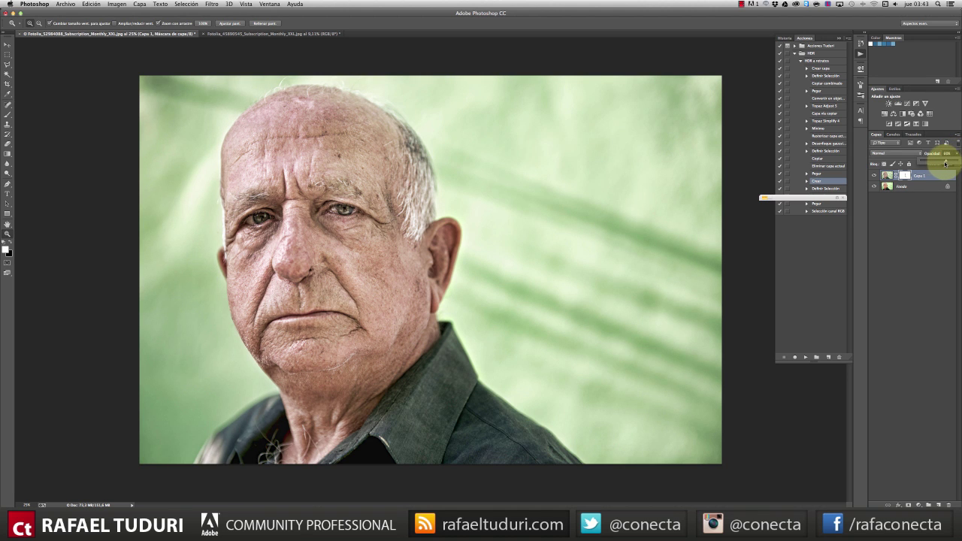
{"action": "left_click_drag", "start_coordinate": [945, 163], "coordinate": [958, 163]}
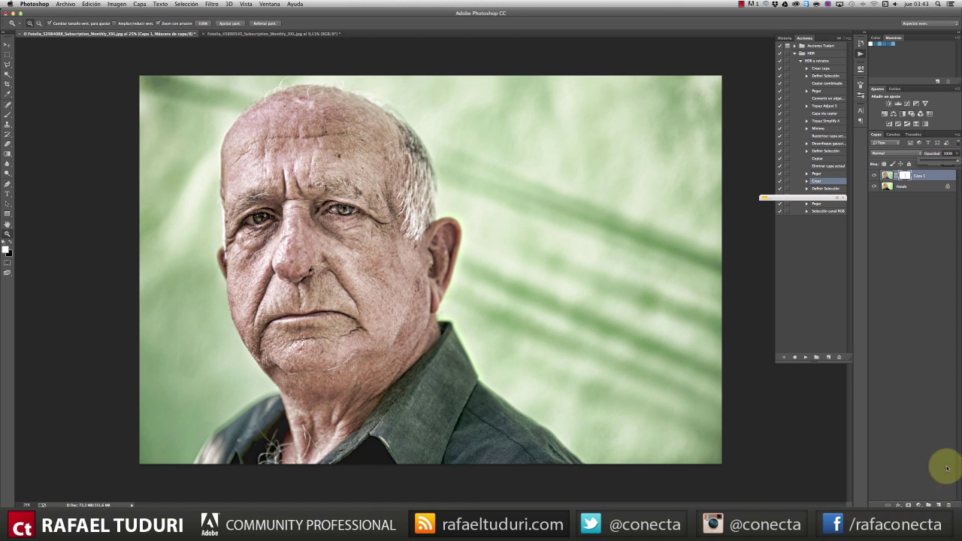
- Stamp the visible layers onto a new layer, apply Topaz Detail 3's Highlight Detail Light I preset, and compare the result with the layer hidden
{"action": "left_click", "coordinate": [940, 505]}
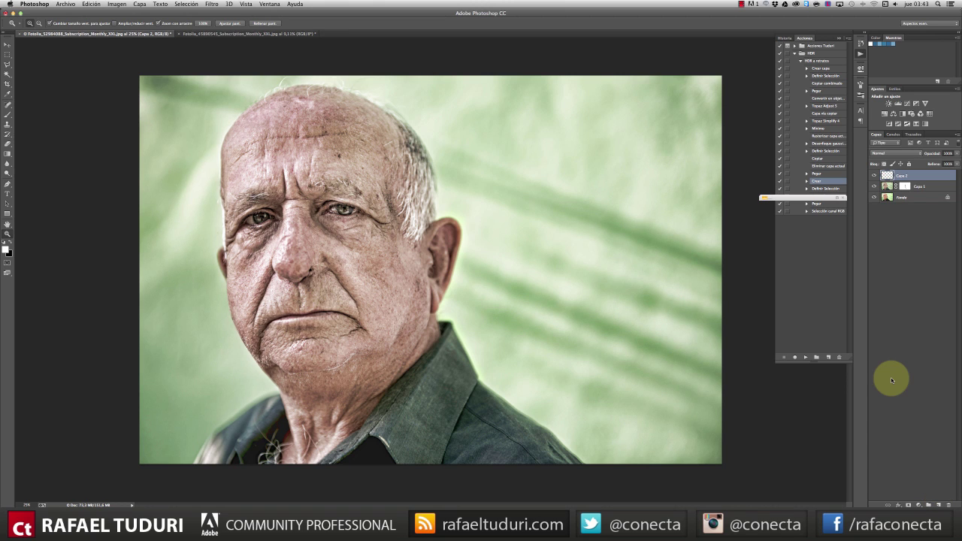
{"action": "key", "text": "alt+shift+super+e"}
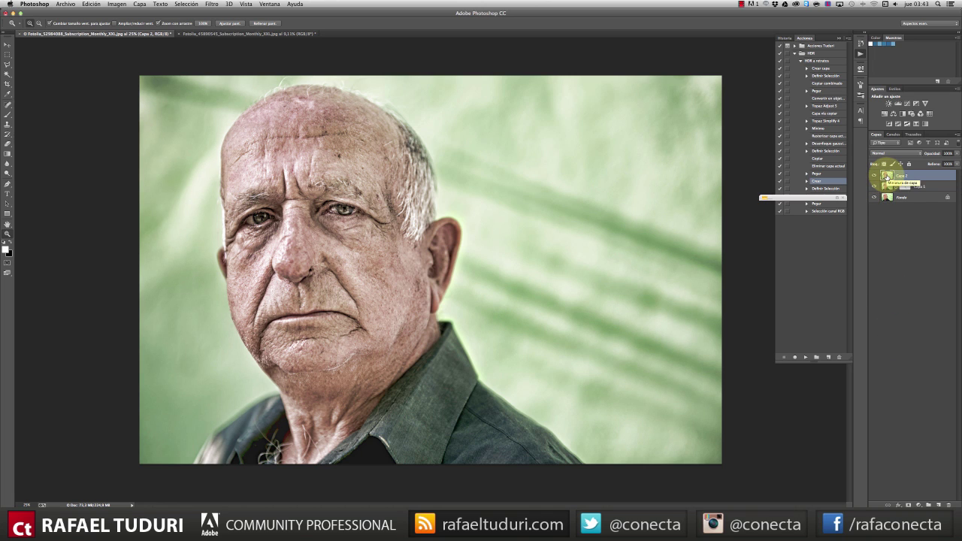
{"action": "left_click", "coordinate": [211, 5]}
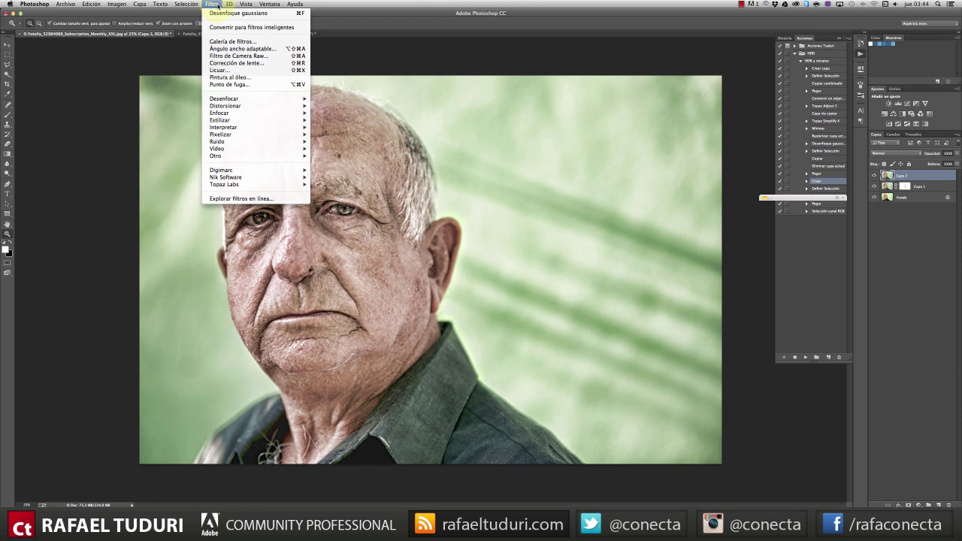
{"action": "mouse_move", "coordinate": [239, 184]}
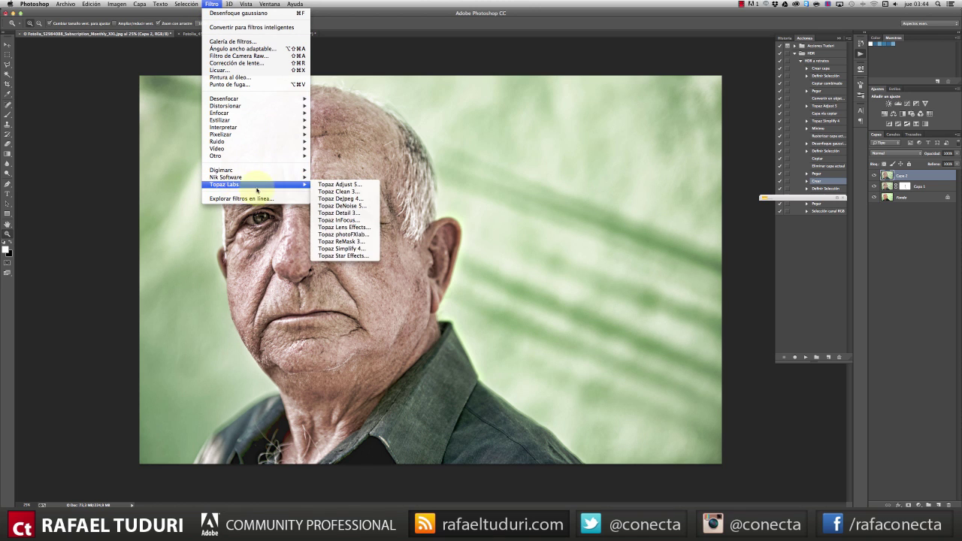
{"action": "left_click", "coordinate": [344, 213]}
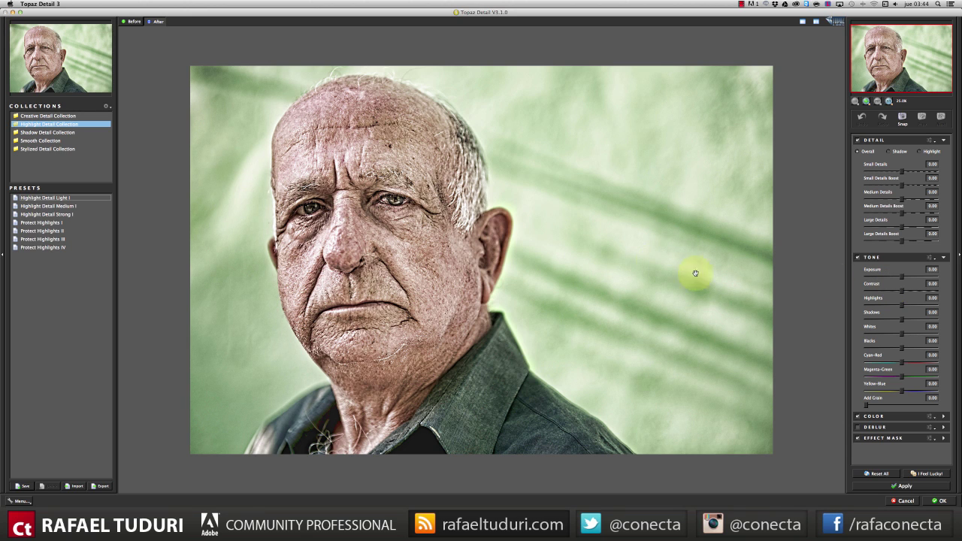
{"action": "left_click", "coordinate": [82, 215]}
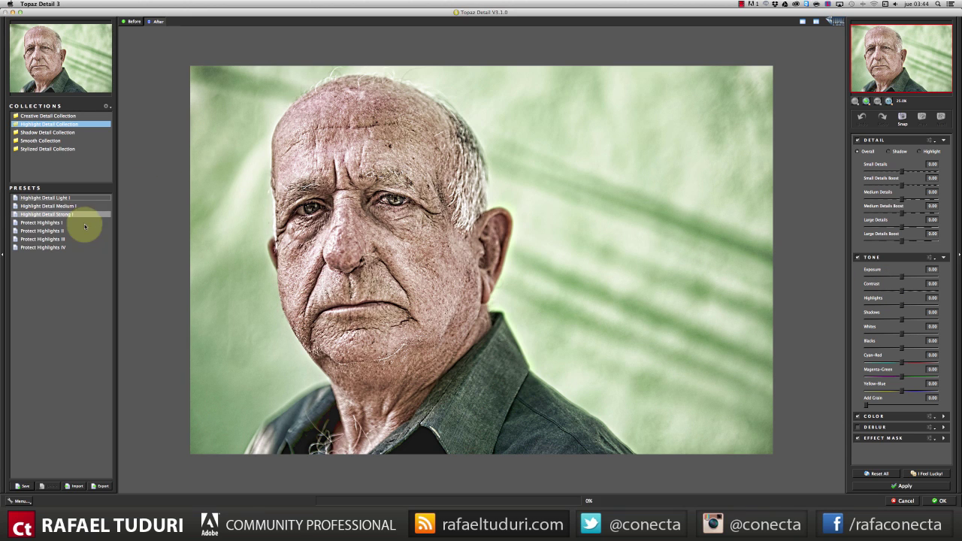
{"action": "left_click", "coordinate": [49, 198]}
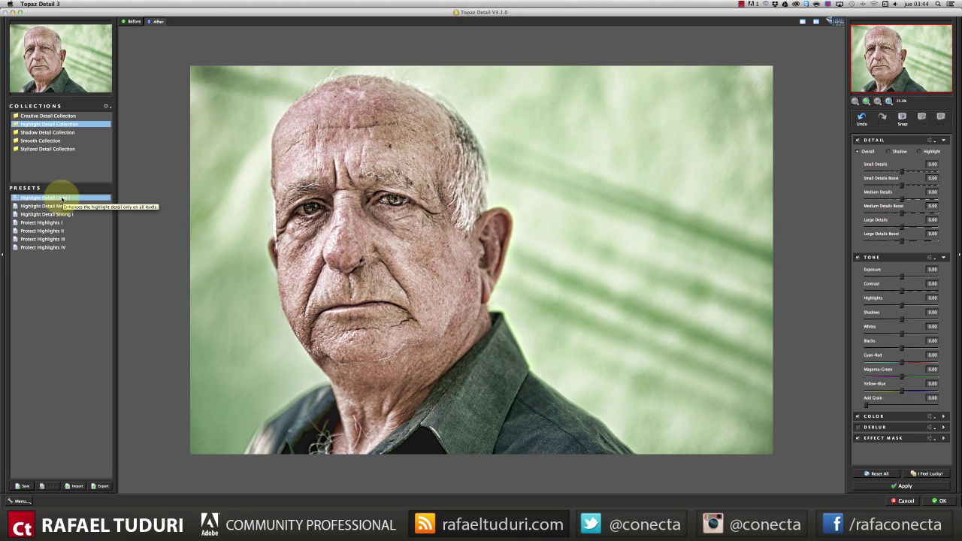
{"action": "left_click", "coordinate": [941, 501]}
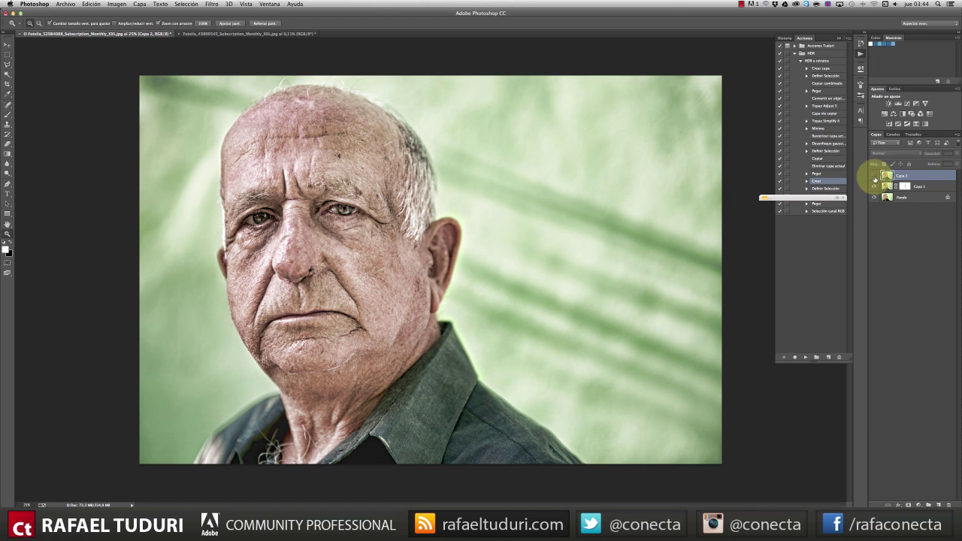
{"action": "left_click", "coordinate": [875, 179]}
{"action": "left_click", "coordinate": [875, 179]}
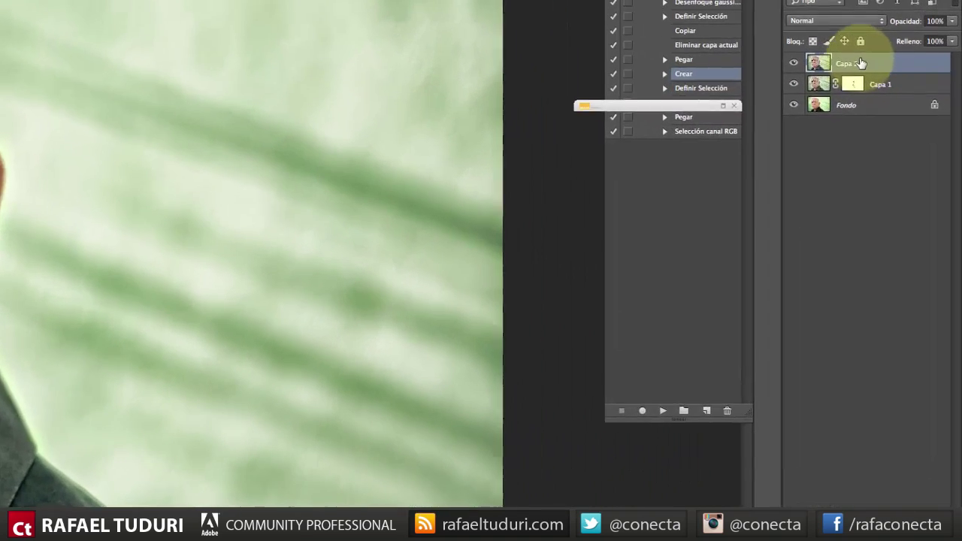
- Limit Capa 2's blending to the underlying midtones by splitting the underlying-layer sliders to about 0/60 in the shadows and 151/255 in the highlights
{"action": "right_click", "coordinate": [887, 173]}
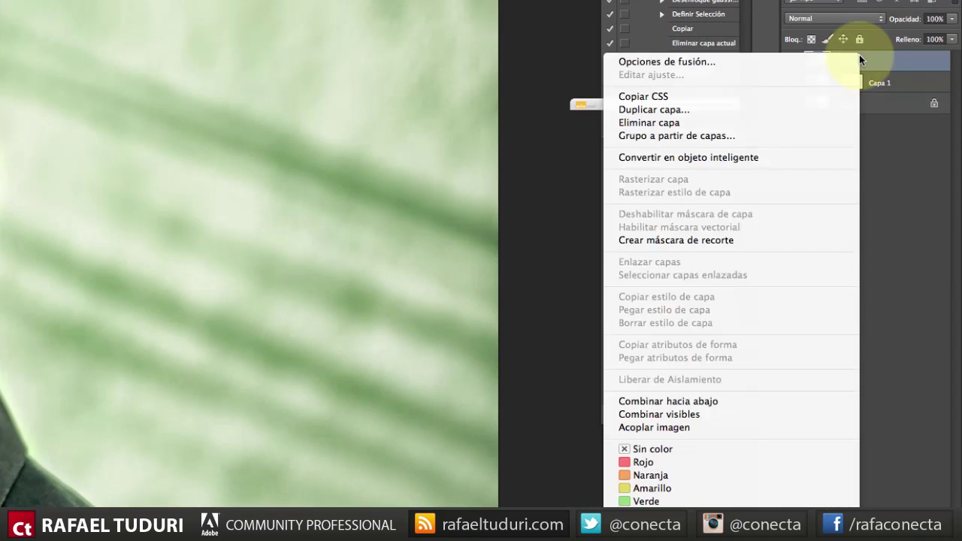
{"action": "left_click", "coordinate": [806, 58]}
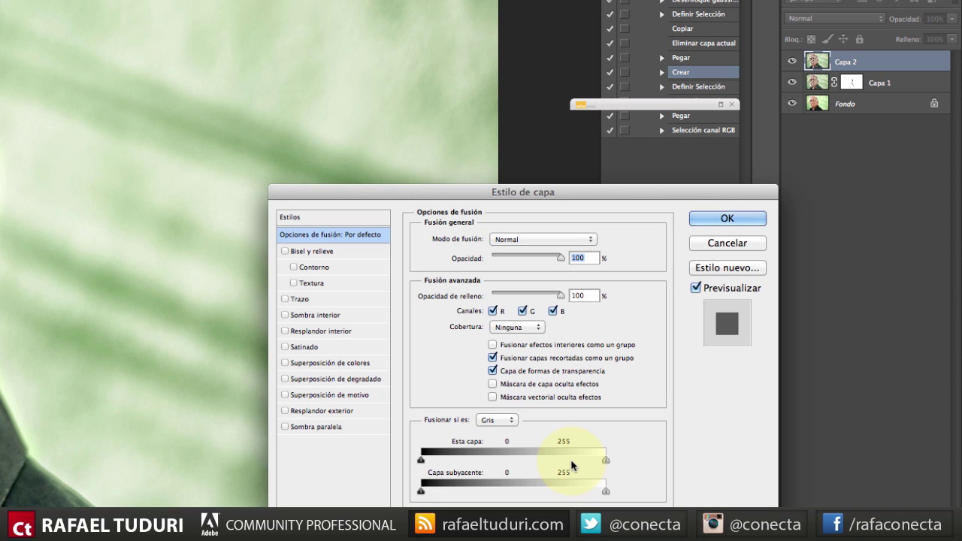
{"action": "key", "text": "alt"}
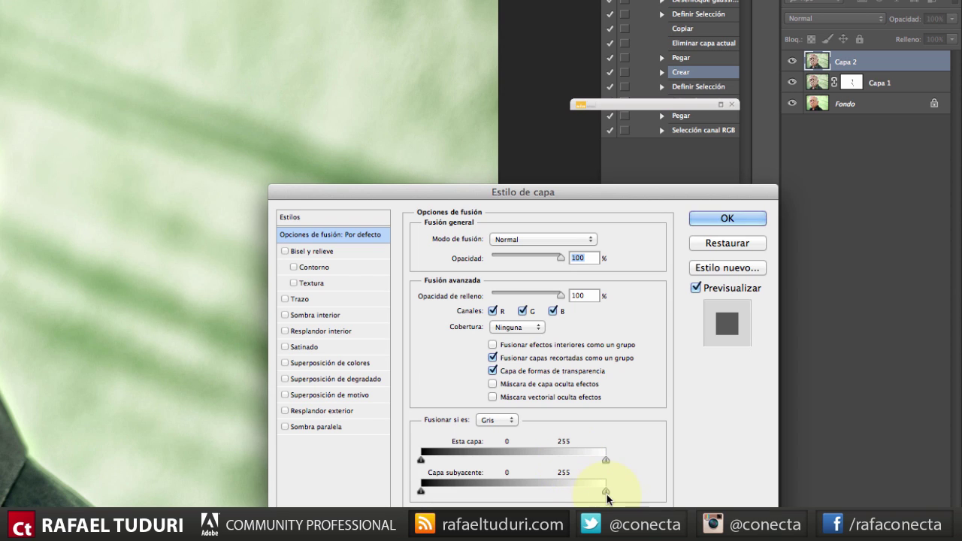
{"action": "left_click_drag", "start_coordinate": [605, 492], "coordinate": [594, 495]}
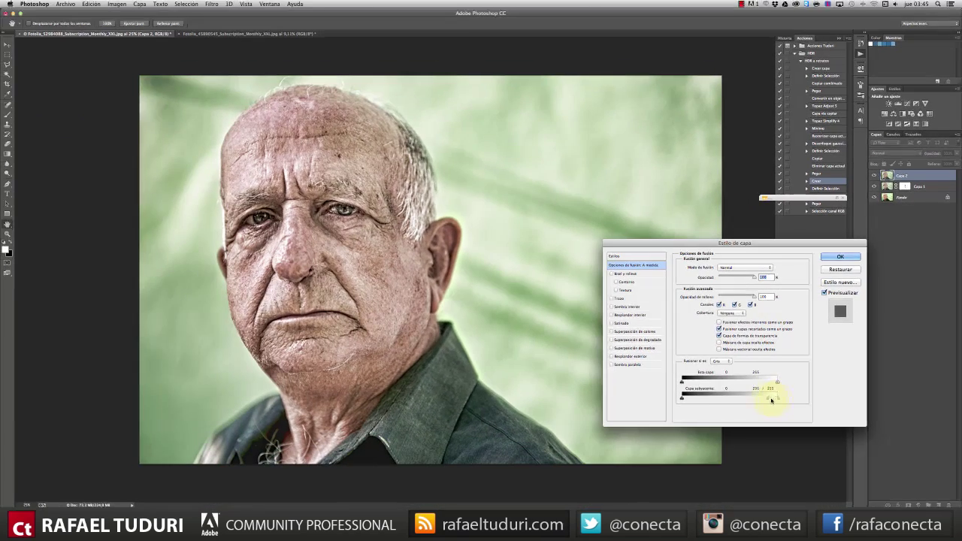
{"action": "left_click_drag", "start_coordinate": [770, 400], "coordinate": [701, 399]}
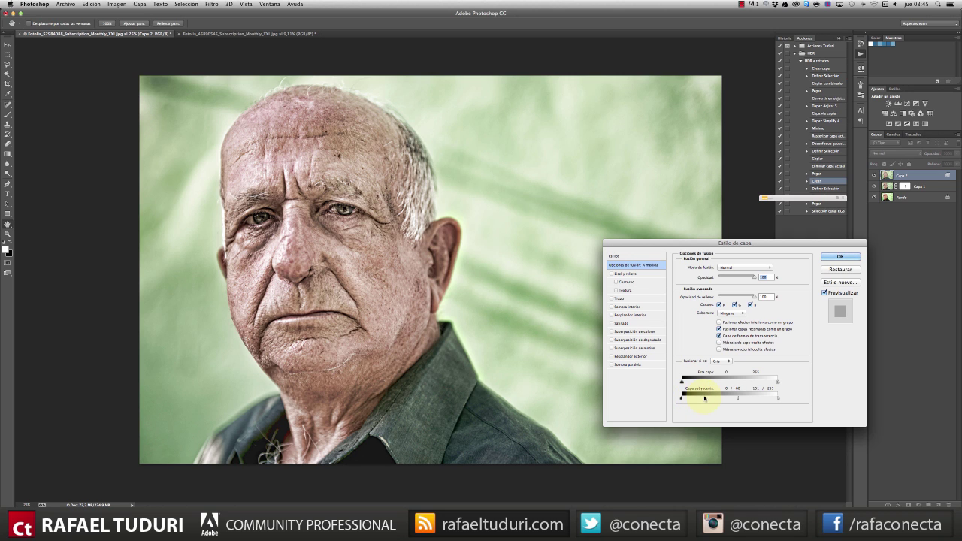
{"action": "left_click", "coordinate": [836, 256]}
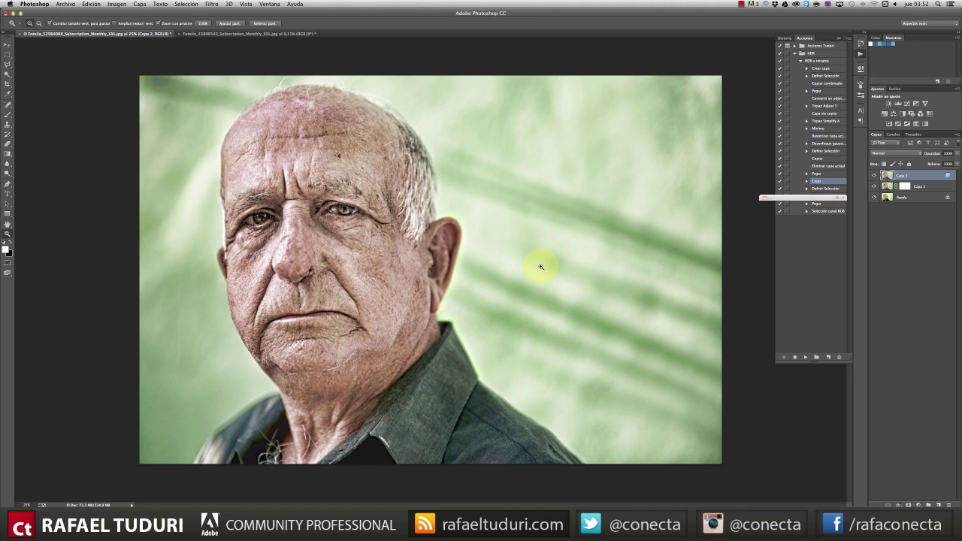
- Stamp the visible layers onto a new top layer and open it in the Silver Efex Pro 2 filter
{"action": "left_click", "coordinate": [938, 505]}
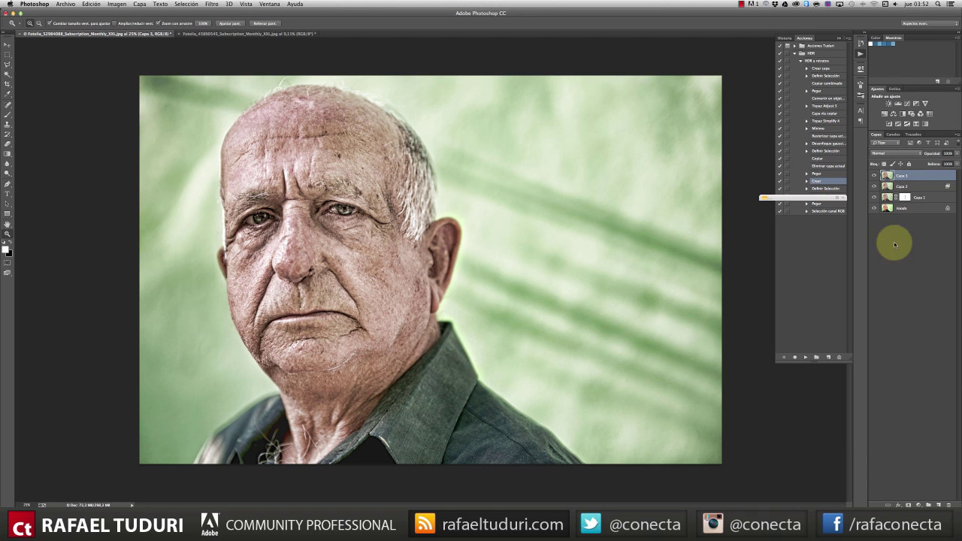
{"action": "left_click", "coordinate": [306, 196]}
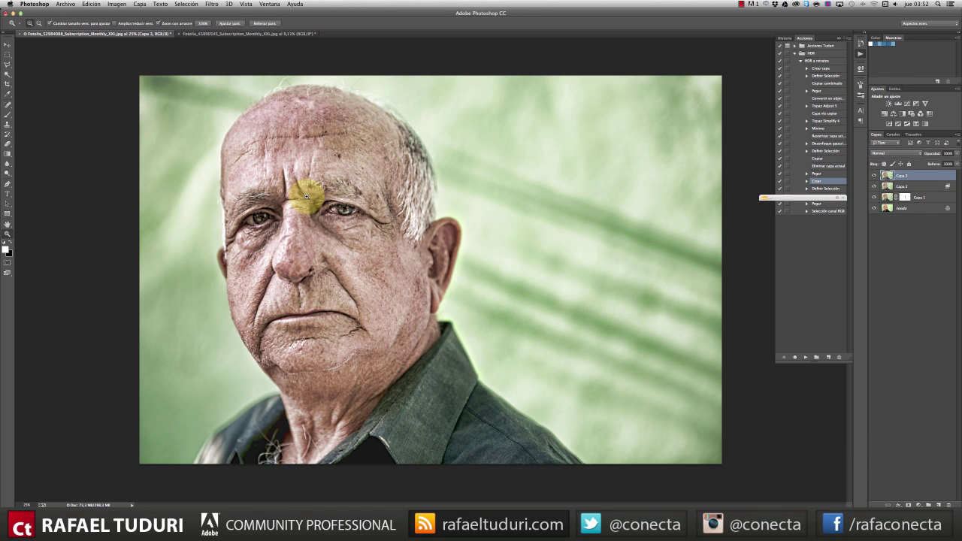
{"action": "left_click", "coordinate": [213, 4]}
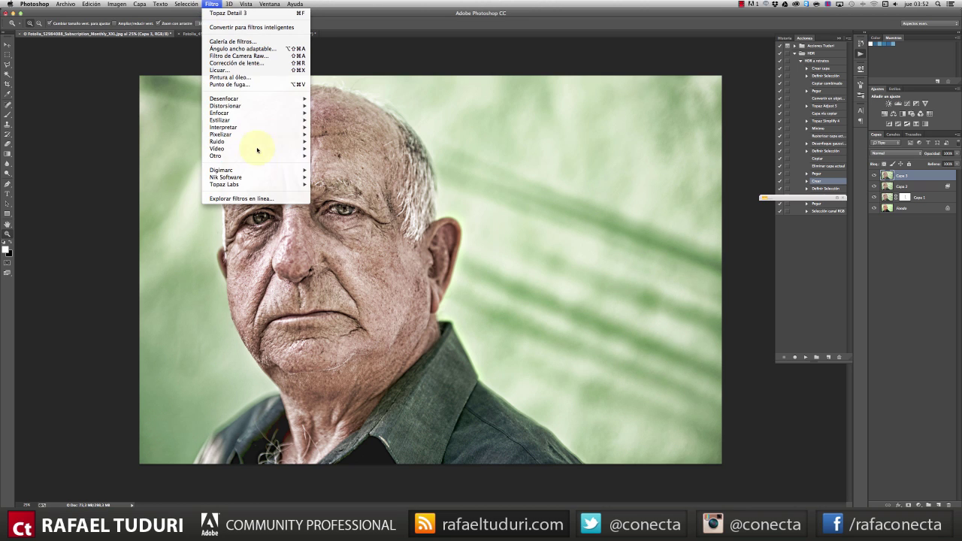
{"action": "mouse_move", "coordinate": [256, 177]}
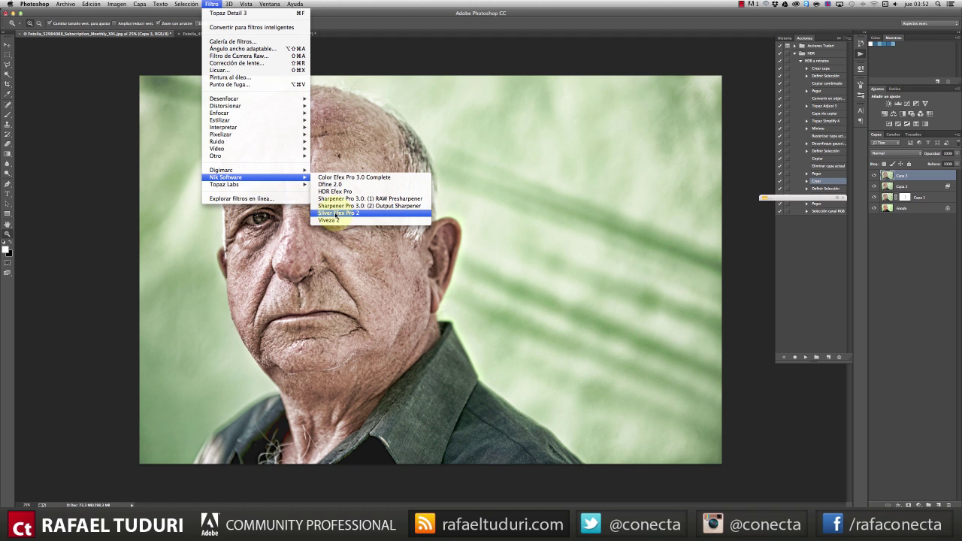
{"action": "left_click", "coordinate": [336, 214]}
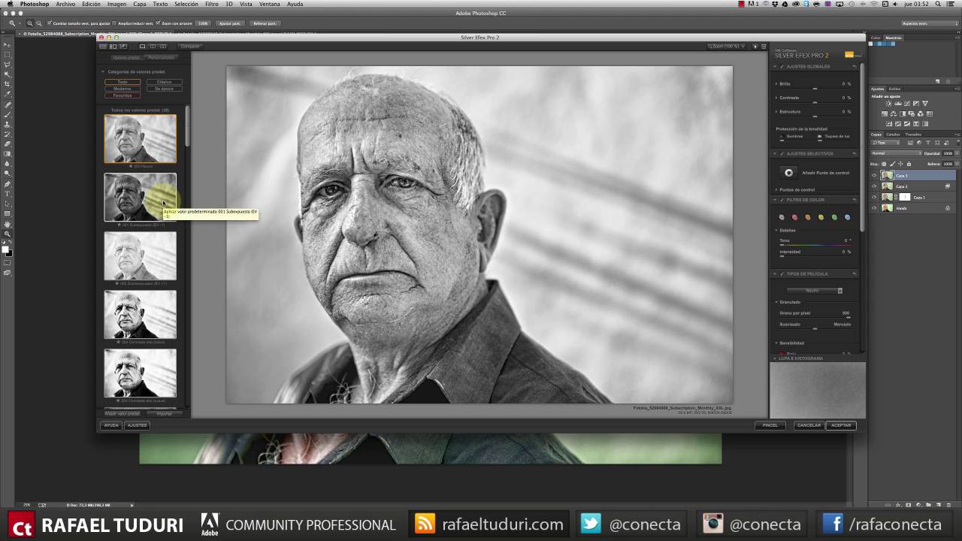
- Convert the portrait to black and white with preset 006 Estructura alta (suave), setting brightness to 13% and contrast to 4%
{"action": "scroll", "coordinate": [151, 225], "scroll_direction": "down", "scroll_amount": 3}
{"action": "left_click", "coordinate": [147, 312]}
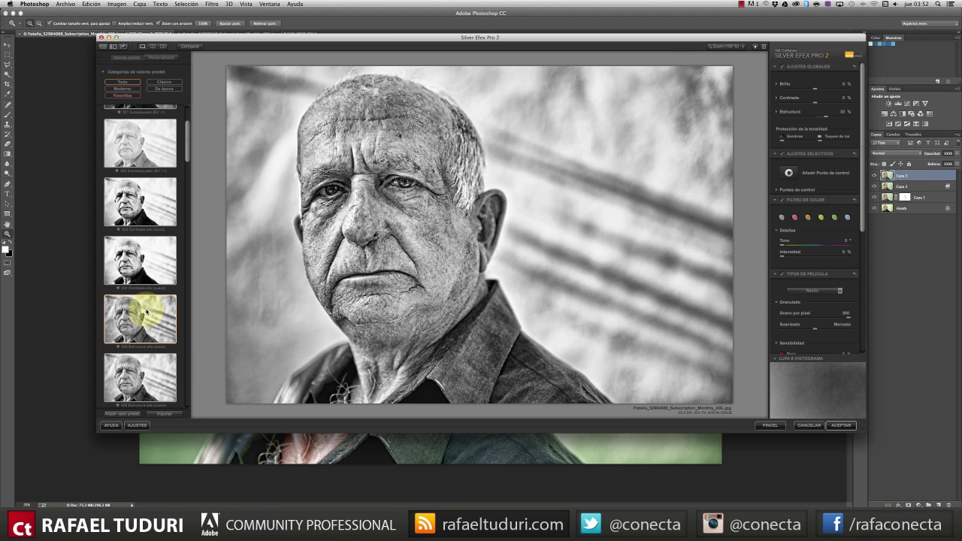
{"action": "scroll", "coordinate": [147, 312], "scroll_direction": "down", "scroll_amount": 2}
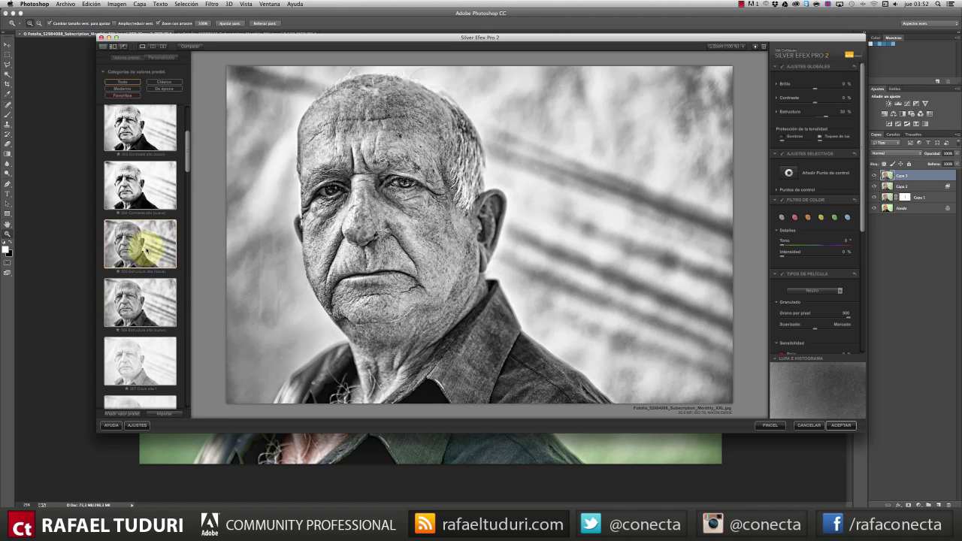
{"action": "left_click", "coordinate": [145, 299]}
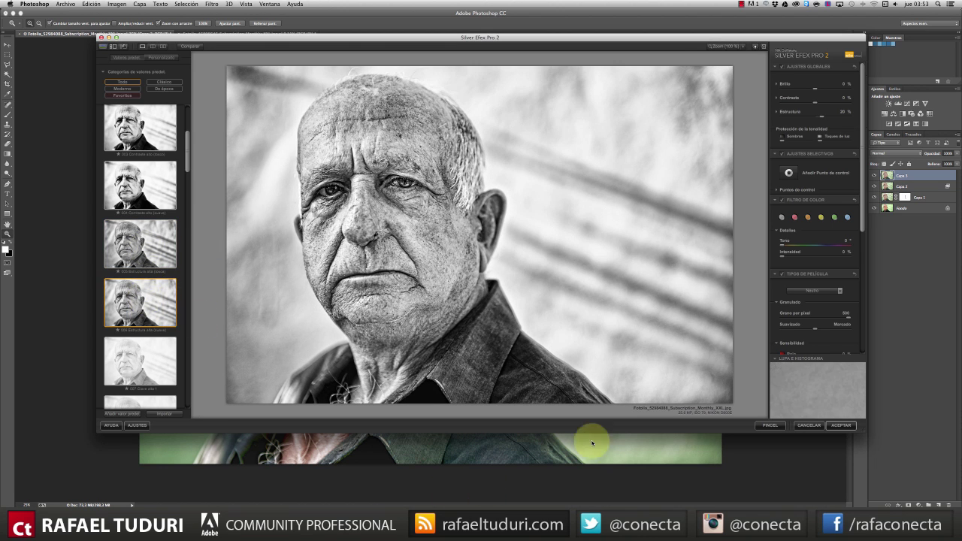
{"action": "left_click", "coordinate": [843, 426]}
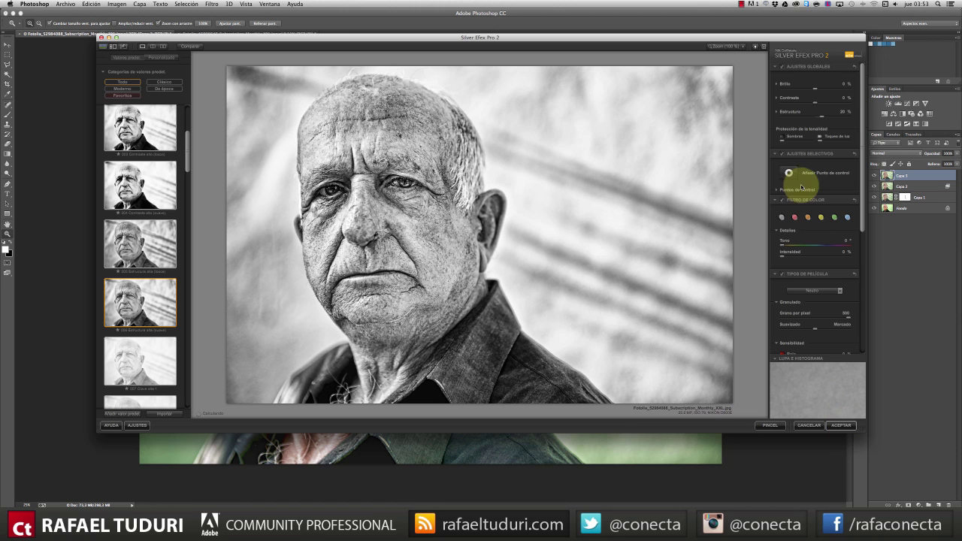
{"action": "left_click_drag", "start_coordinate": [815, 90], "coordinate": [821, 92]}
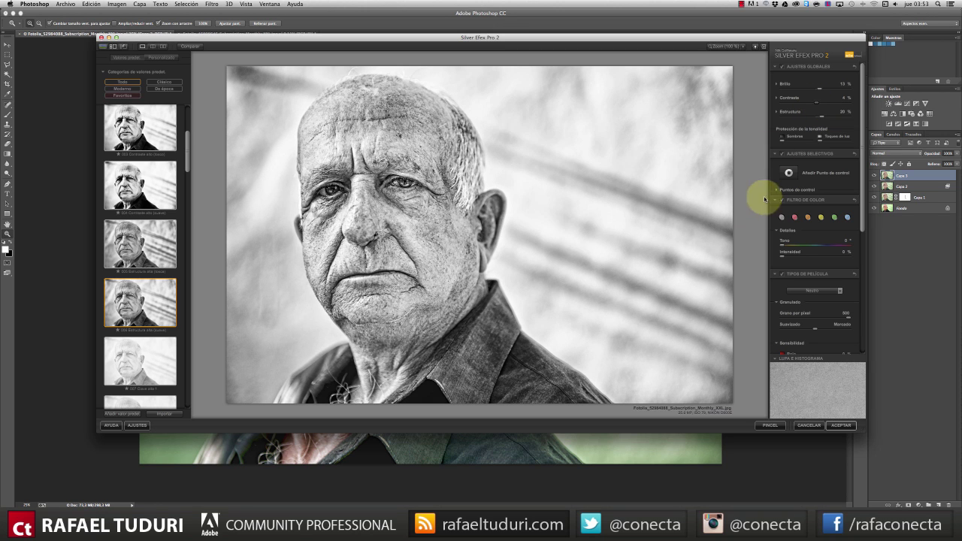
{"action": "left_click", "coordinate": [841, 426]}
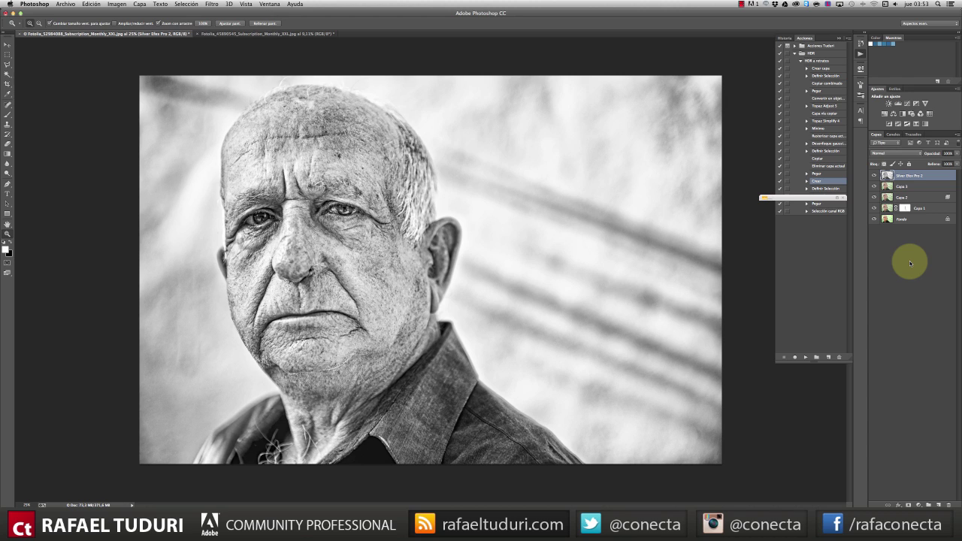
- Duplicate the Fondo layer, move the copy to the top of the layer stack and set its blend mode to Color
{"action": "left_click", "coordinate": [905, 221]}
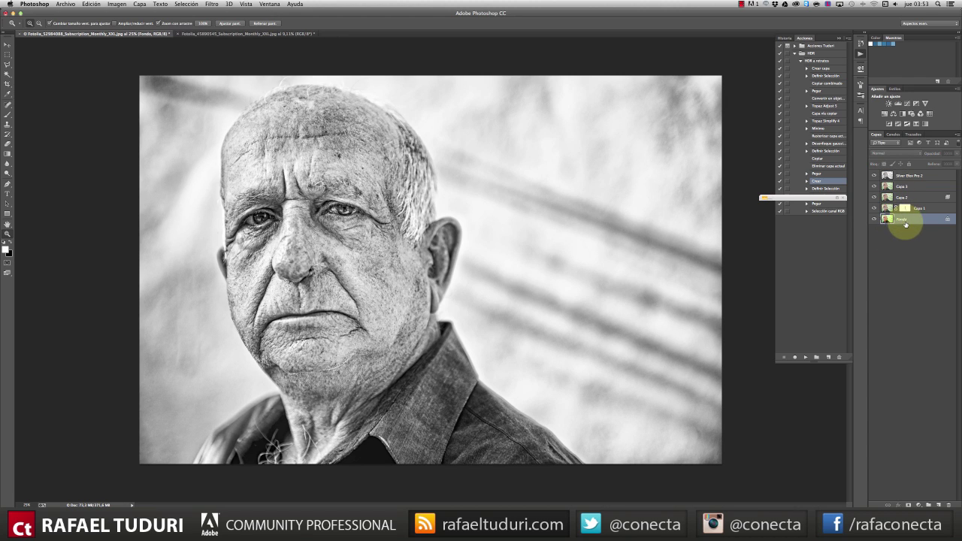
{"action": "key", "text": "super+j"}
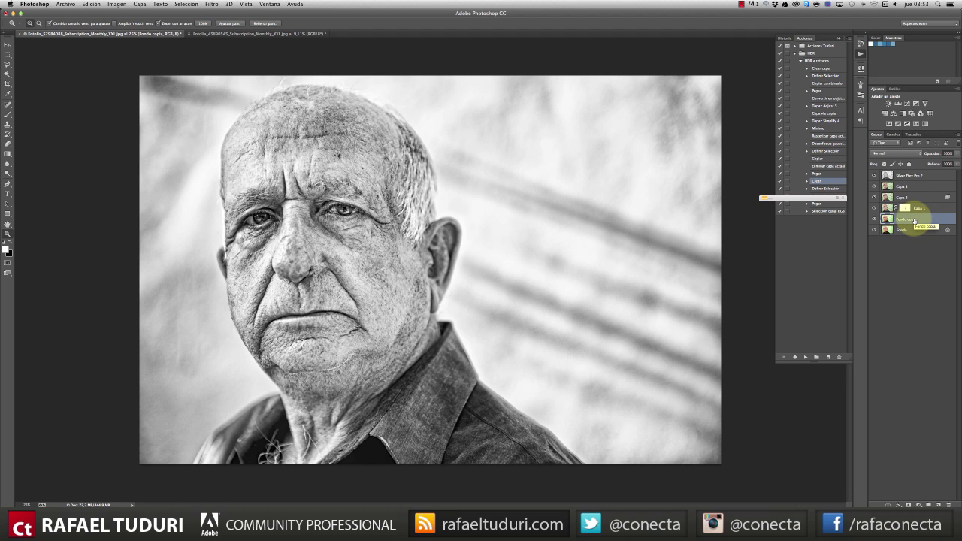
{"action": "left_click_drag", "start_coordinate": [914, 219], "coordinate": [909, 171]}
{"action": "left_click", "coordinate": [900, 155]}
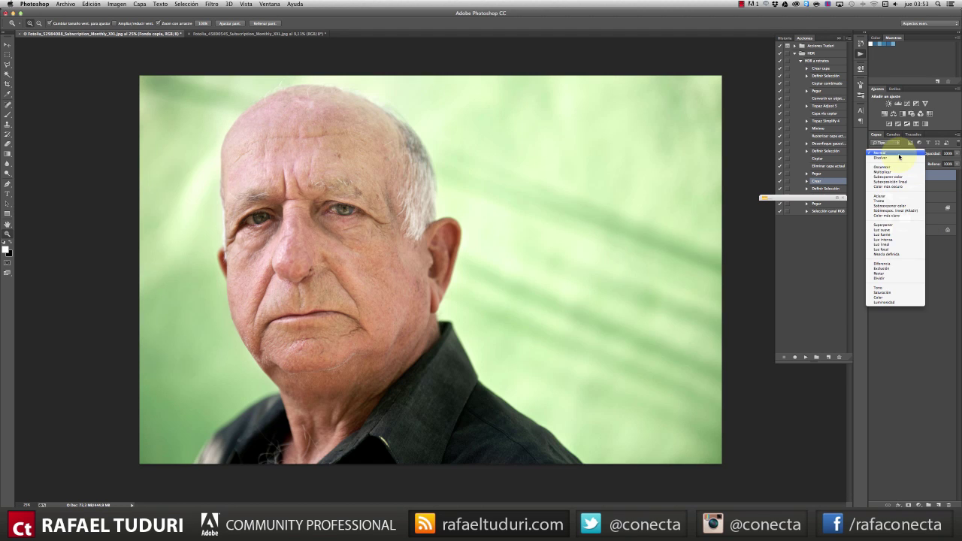
{"action": "left_click", "coordinate": [891, 300]}
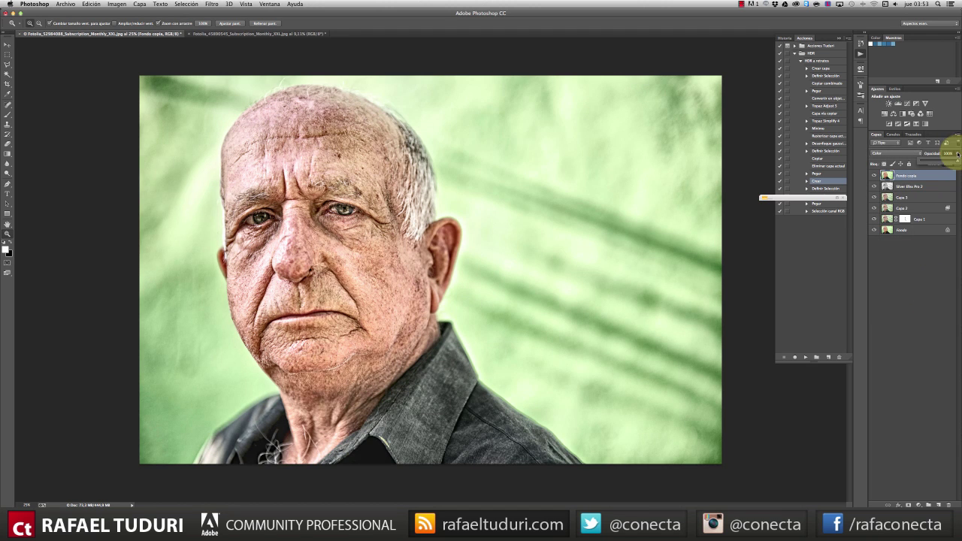
- Lower the opacity of the Fondo copy to 29% and add a layer mask to it
{"action": "left_click_drag", "start_coordinate": [958, 154], "coordinate": [929, 163]}
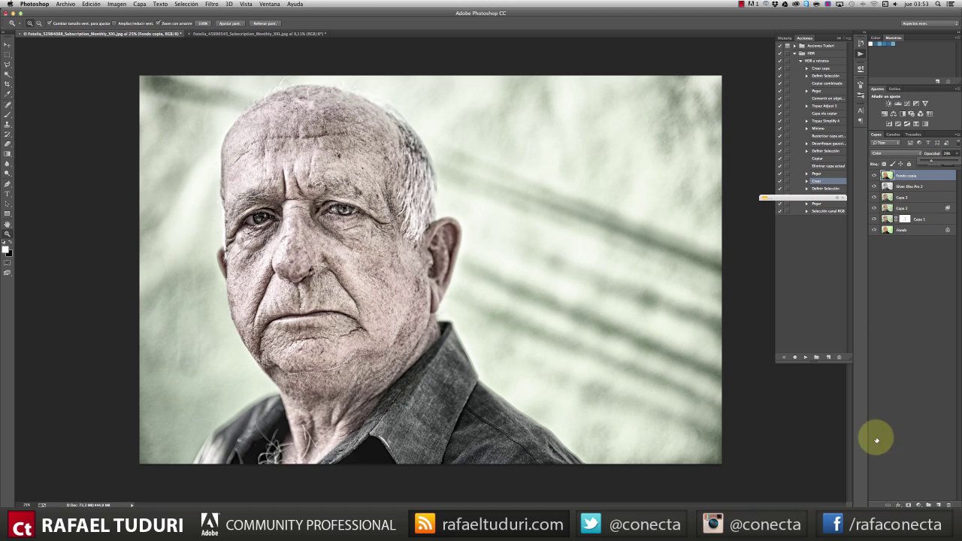
{"action": "left_click", "coordinate": [909, 504]}
{"action": "left_click", "coordinate": [909, 503]}
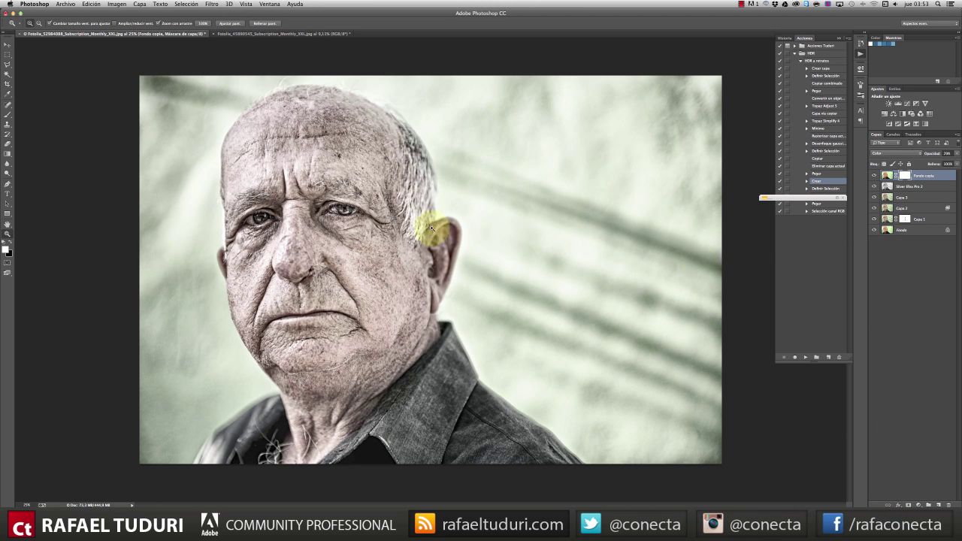
- Undo the white layer mask on the Fondo copy and add a black mask that hides the whole layer instead
{"action": "key", "text": "super+z"}
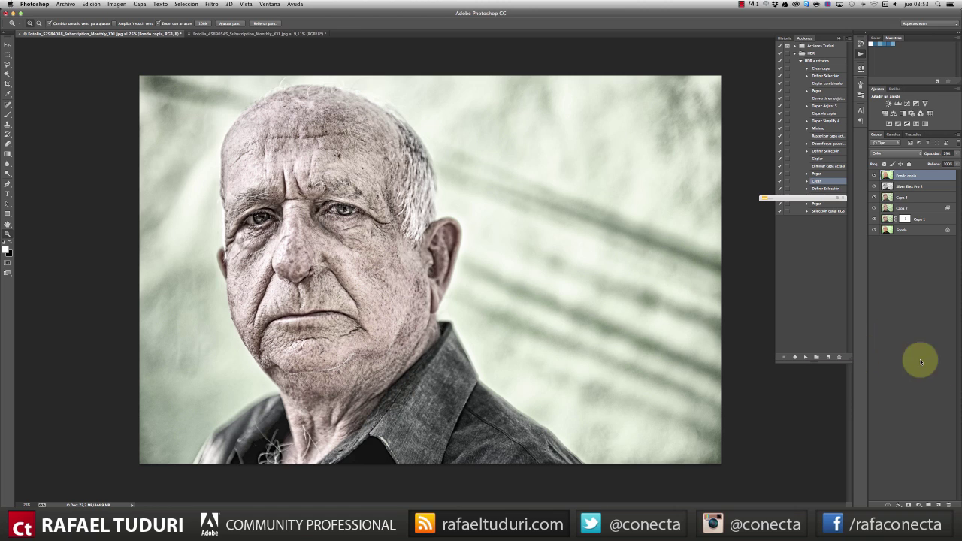
{"action": "left_click", "coordinate": [908, 504], "text": "alt"}
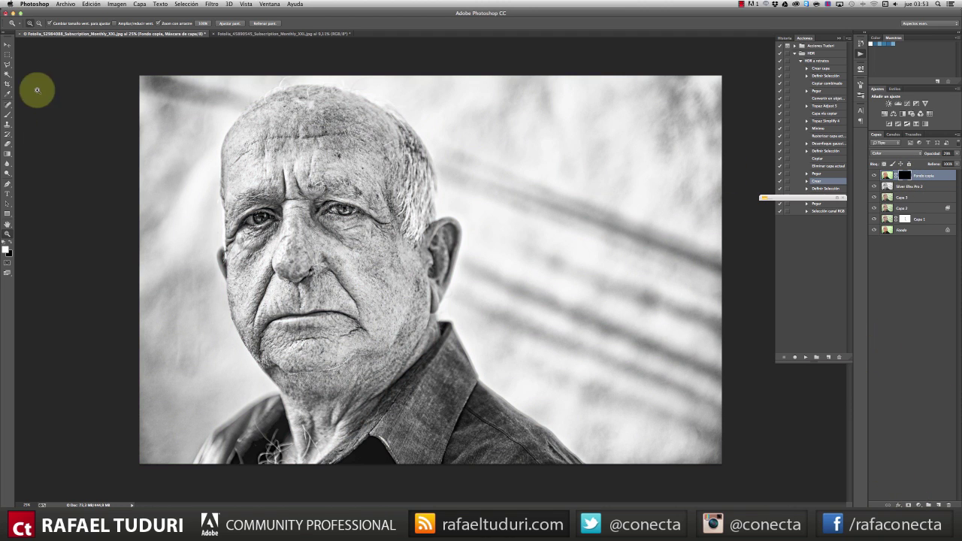
{"action": "left_click", "coordinate": [8, 122]}
{"action": "left_click", "coordinate": [36, 23]}
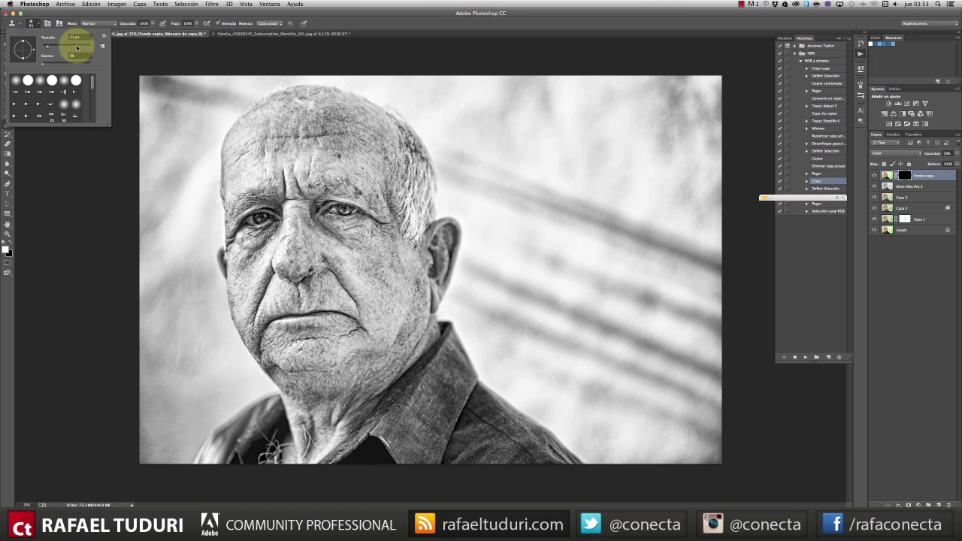
{"action": "mouse_move", "coordinate": [78, 48]}
{"action": "left_mouse_down"}
{"action": "mouse_move", "coordinate": [268, 151]}
{"action": "mouse_move", "coordinate": [96, 36]}
{"action": "mouse_move", "coordinate": [70, 80]}
{"action": "mouse_move", "coordinate": [94, 36]}
{"action": "left_mouse_up"}
{"action": "left_click", "coordinate": [316, 204]}
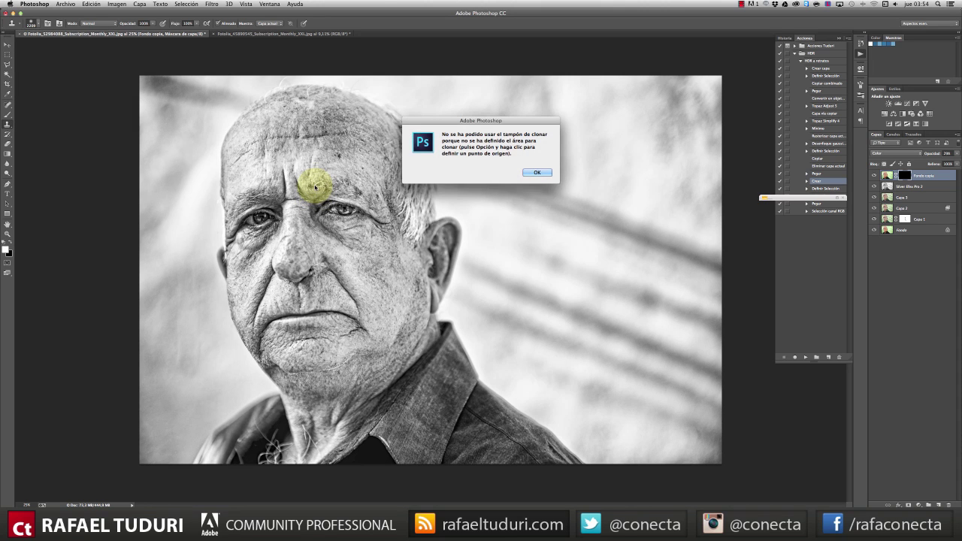
{"action": "left_click", "coordinate": [539, 174]}
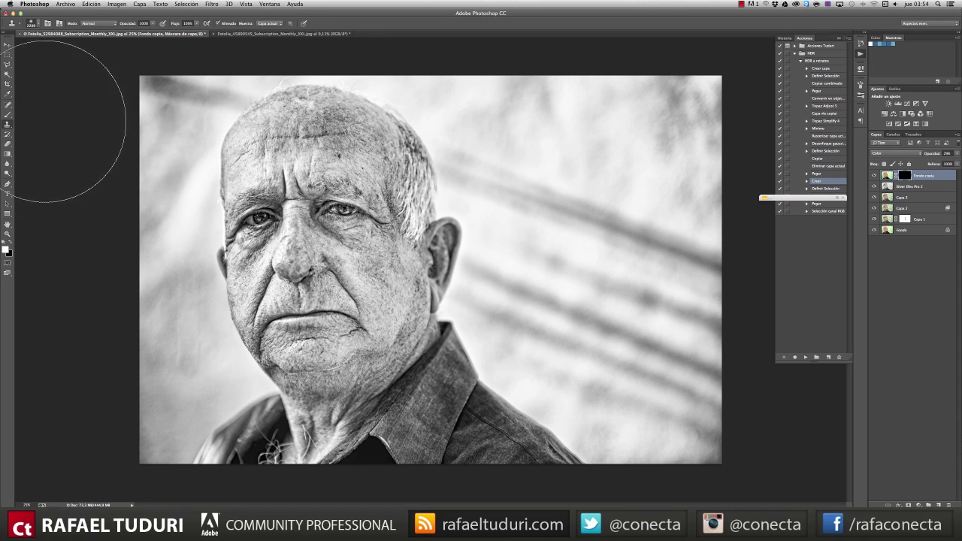
- Paint white with a 1532 px brush on the Fondo copy's mask to reveal color over the man's head, neck and clothing
{"action": "left_click", "coordinate": [8, 112]}
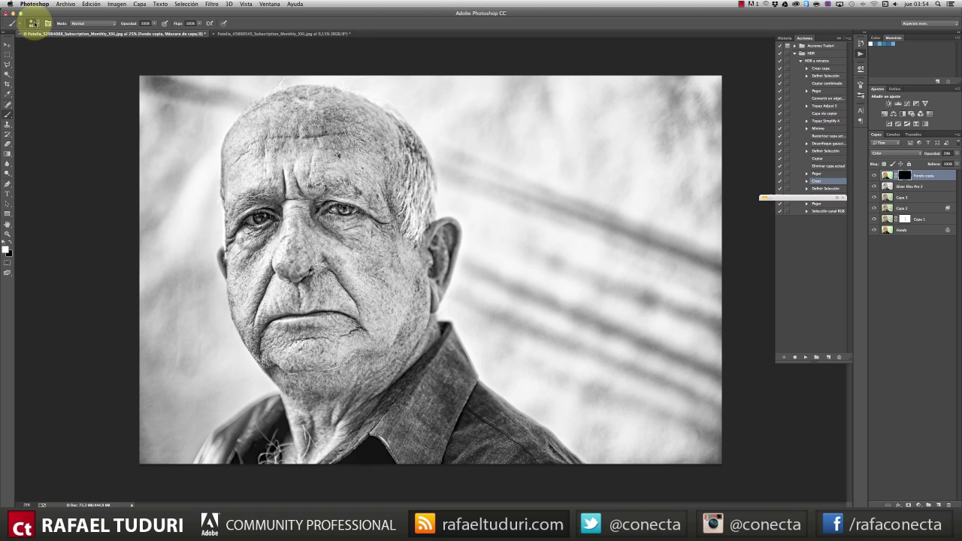
{"action": "left_click", "coordinate": [30, 24]}
{"action": "left_click", "coordinate": [85, 46]}
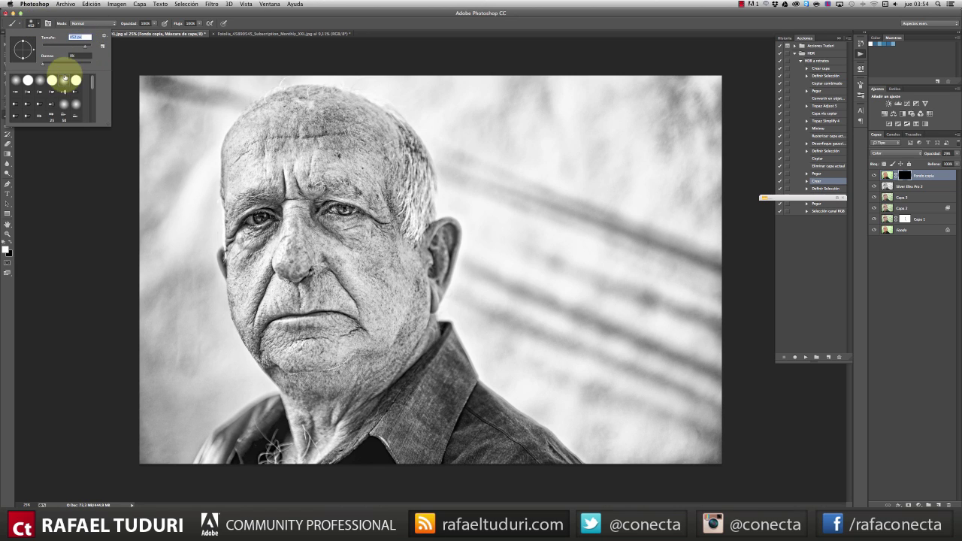
{"action": "mouse_move", "coordinate": [94, 46]}
{"action": "left_mouse_down"}
{"action": "mouse_move", "coordinate": [83, 41]}
{"action": "mouse_move", "coordinate": [88, 47]}
{"action": "left_mouse_up"}
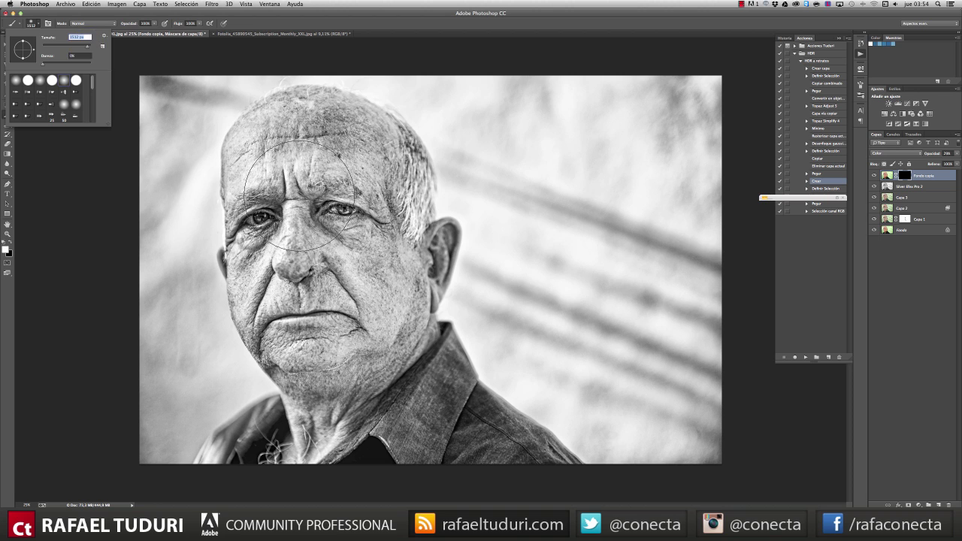
{"action": "key", "text": "Return"}
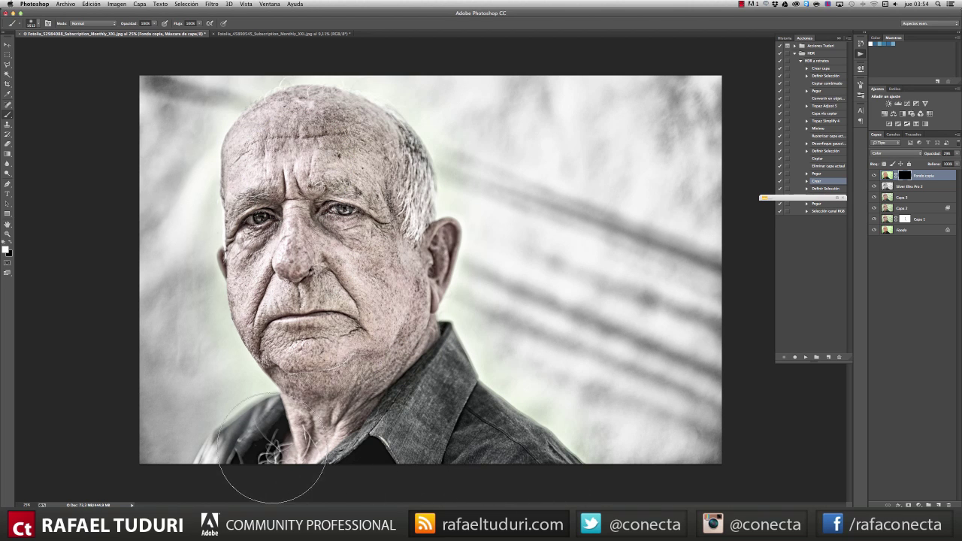
{"action": "mouse_move", "coordinate": [272, 451]}
{"action": "left_mouse_down"}
{"action": "mouse_move", "coordinate": [360, 432]}
{"action": "mouse_move", "coordinate": [351, 409]}
{"action": "left_mouse_up"}
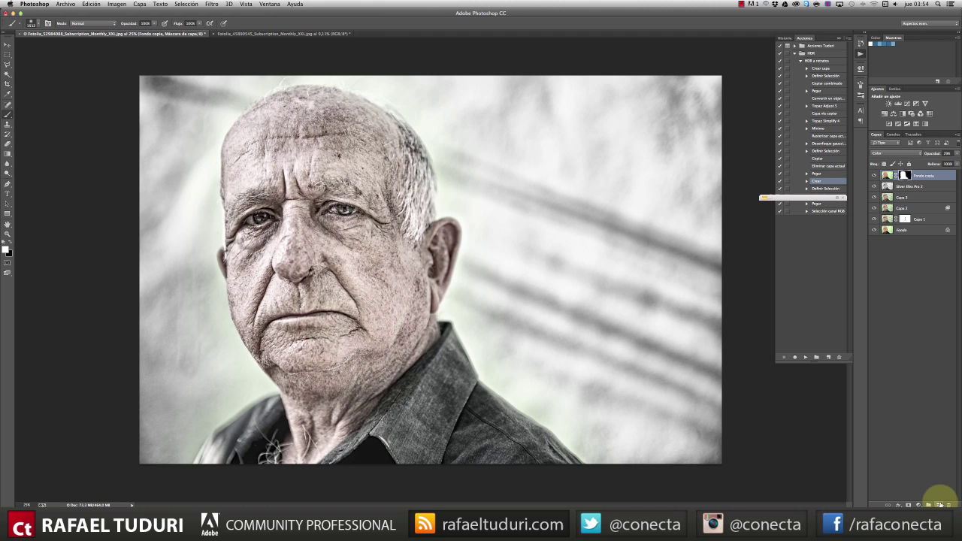
- Stamp the visible layers onto a new top layer and open it in the Color Efex Pro 3.0 Complete filter
{"action": "left_click", "coordinate": [938, 505]}
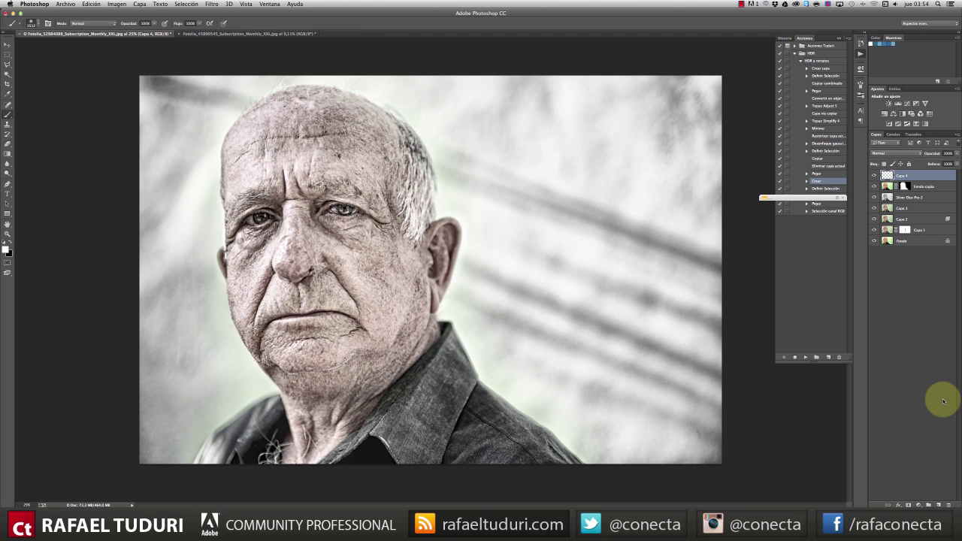
{"action": "key", "text": "ctrl+alt+shift+e"}
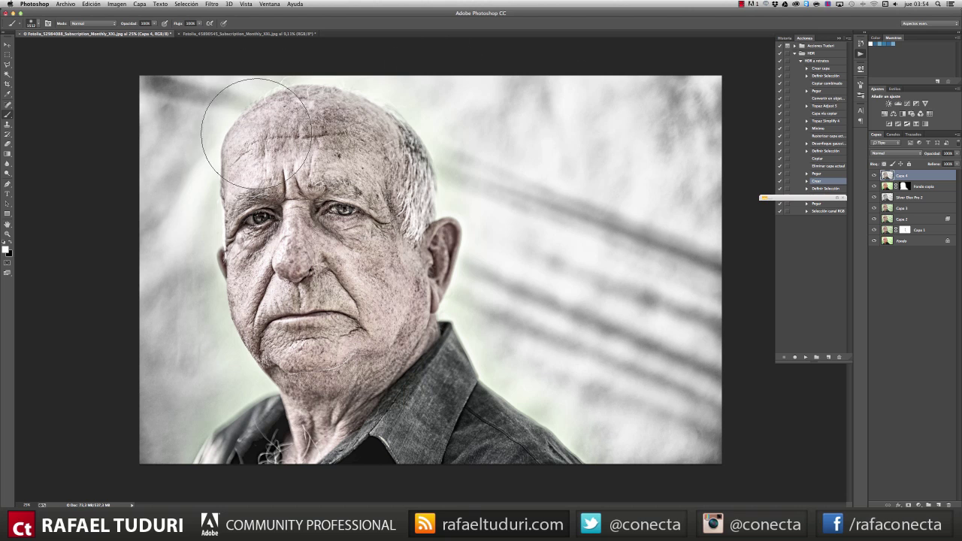
{"action": "left_click", "coordinate": [211, 4]}
{"action": "mouse_move", "coordinate": [252, 177]}
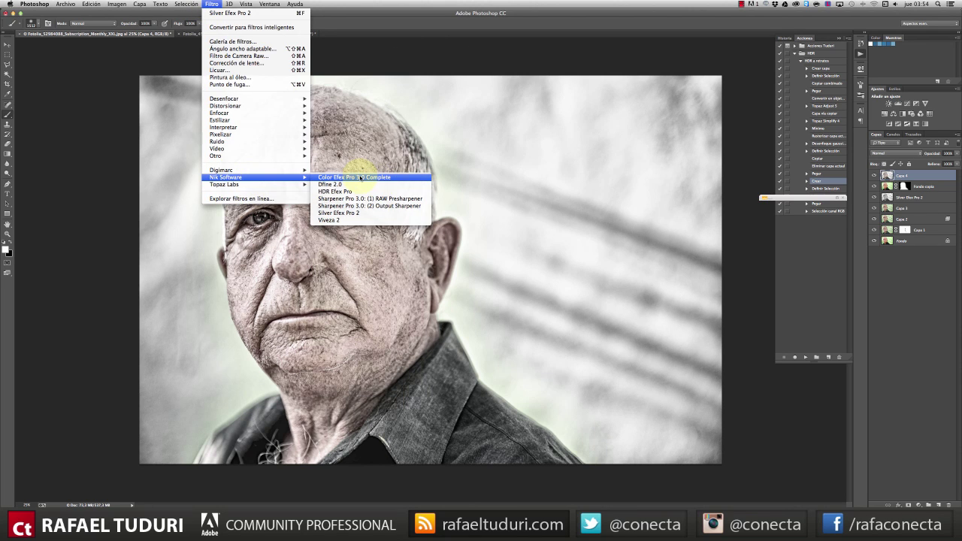
{"action": "left_click", "coordinate": [360, 178]}
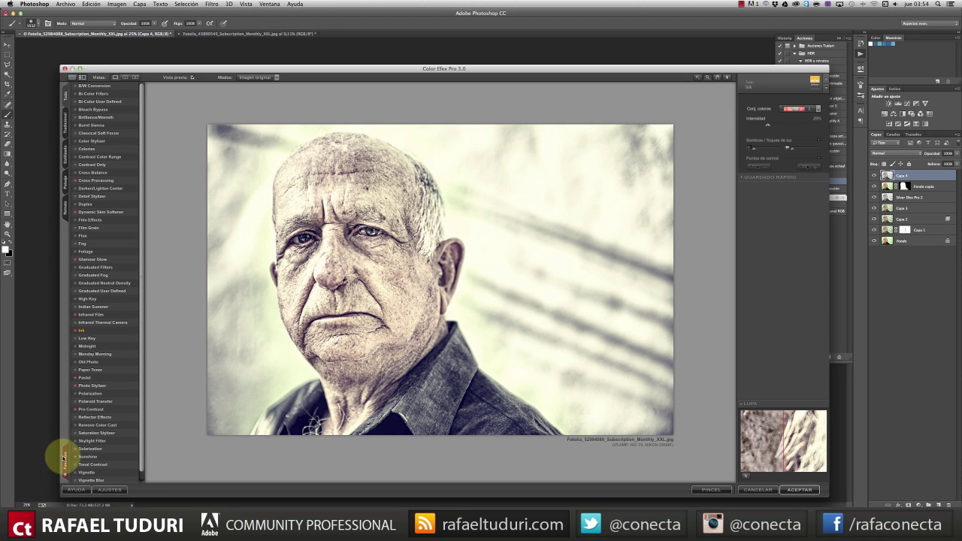
- Apply the Ink filter at 22% intensity to the stamped layer and compare the result with the original Fondo layer
{"action": "left_click", "coordinate": [63, 457]}
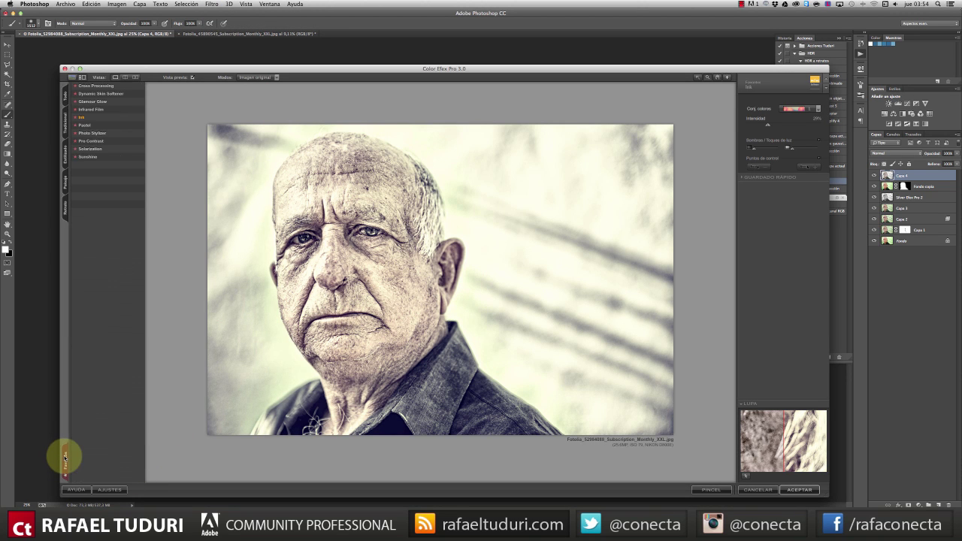
{"action": "left_click", "coordinate": [65, 94]}
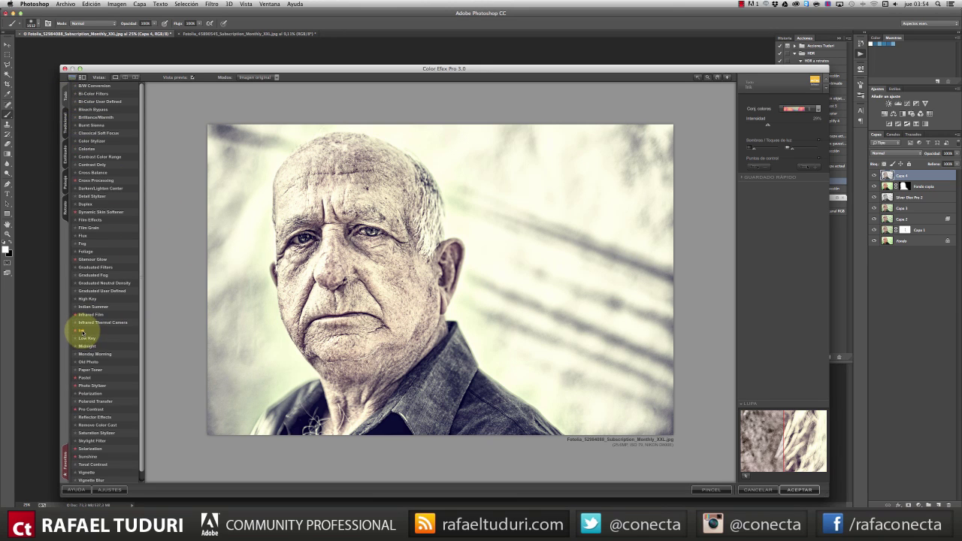
{"action": "left_click", "coordinate": [81, 332]}
{"action": "left_click", "coordinate": [799, 111]}
{"action": "mouse_move", "coordinate": [768, 124]}
{"action": "left_mouse_down"}
{"action": "mouse_move", "coordinate": [756, 122]}
{"action": "mouse_move", "coordinate": [810, 123]}
{"action": "mouse_move", "coordinate": [768, 131]}
{"action": "left_mouse_up"}
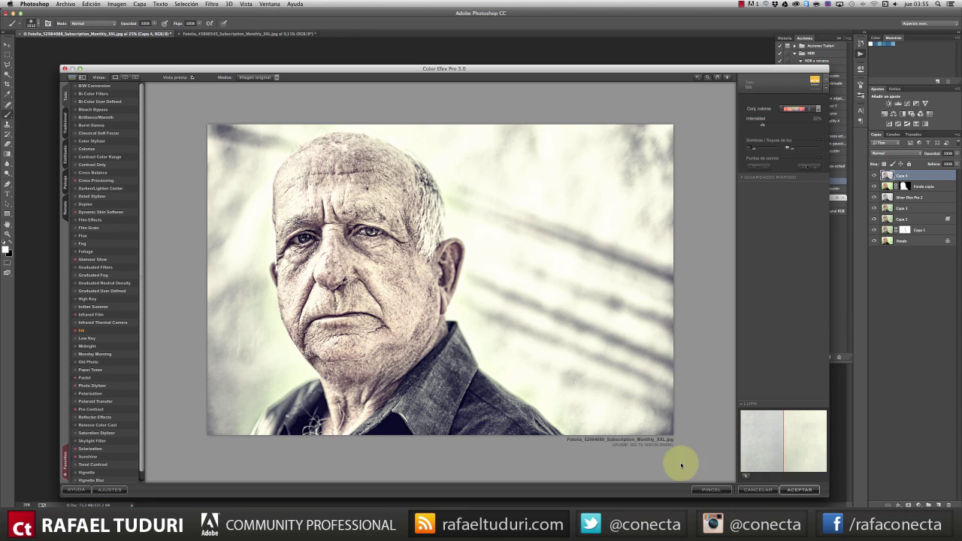
{"action": "left_click", "coordinate": [799, 490]}
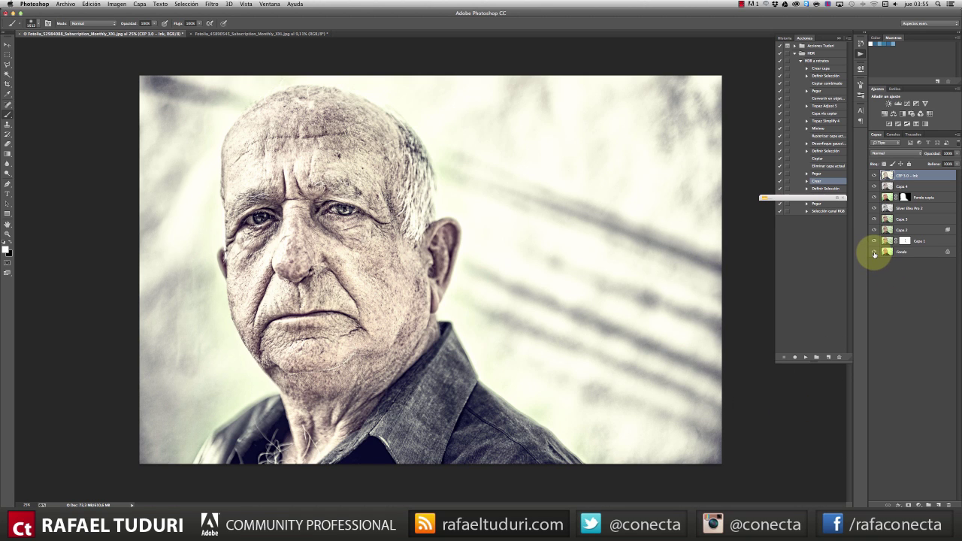
{"action": "left_click", "coordinate": [874, 253], "text": "alt"}
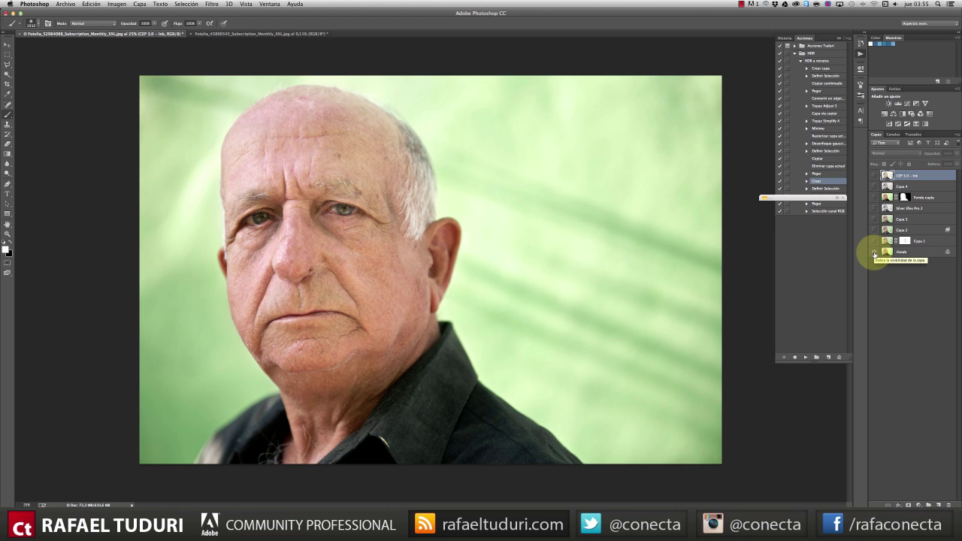
{"action": "left_click", "coordinate": [874, 254], "text": "alt"}
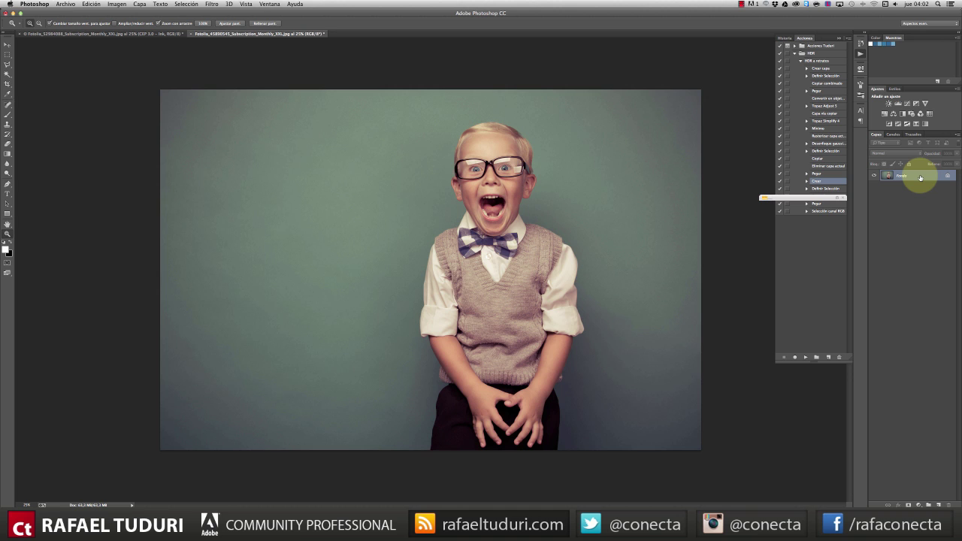
- Duplicate the Fondo layer of the boy's portrait and open the copy in the Topaz Adjust 5 filter
{"action": "key", "text": "super+j"}
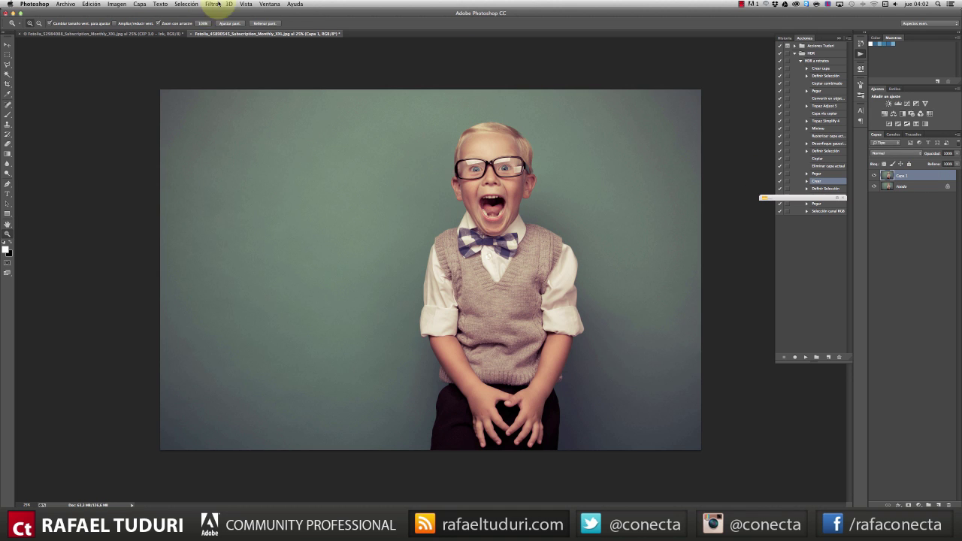
{"action": "left_click", "coordinate": [215, 4]}
{"action": "mouse_move", "coordinate": [240, 184]}
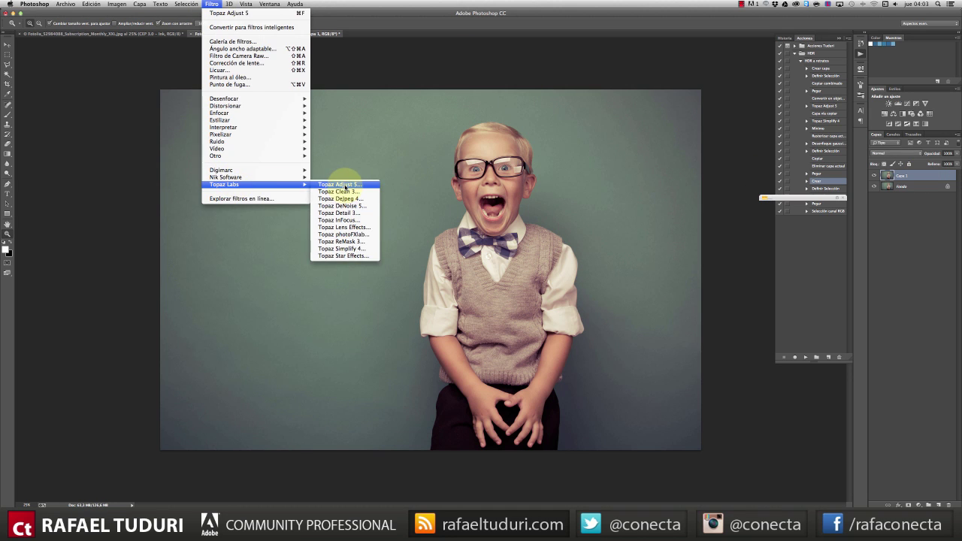
{"action": "left_click", "coordinate": [345, 185]}
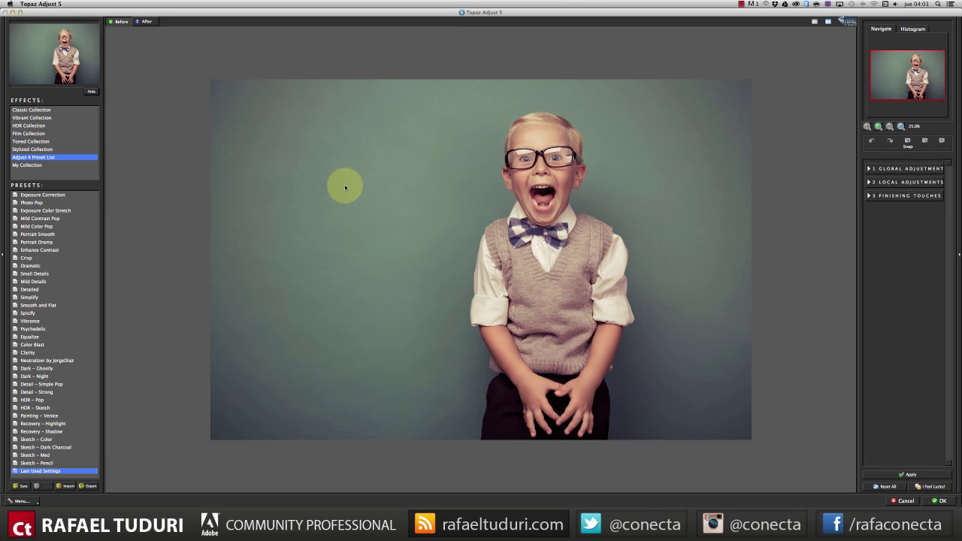
- Apply the Neutralizer preset from the Adjust 4 Preset List to the boy's portrait with the Noise adjustment turned off
{"action": "left_click", "coordinate": [79, 360]}
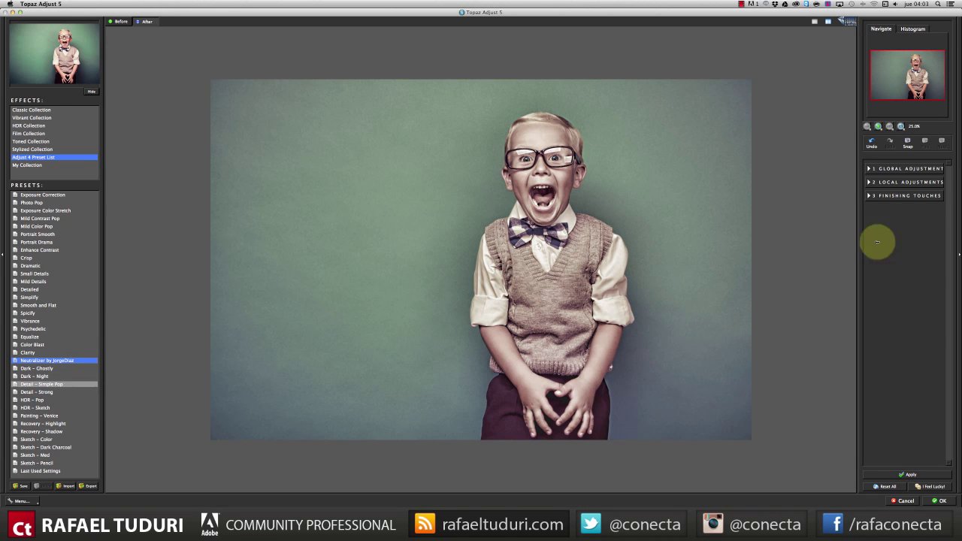
{"action": "left_click", "coordinate": [869, 169]}
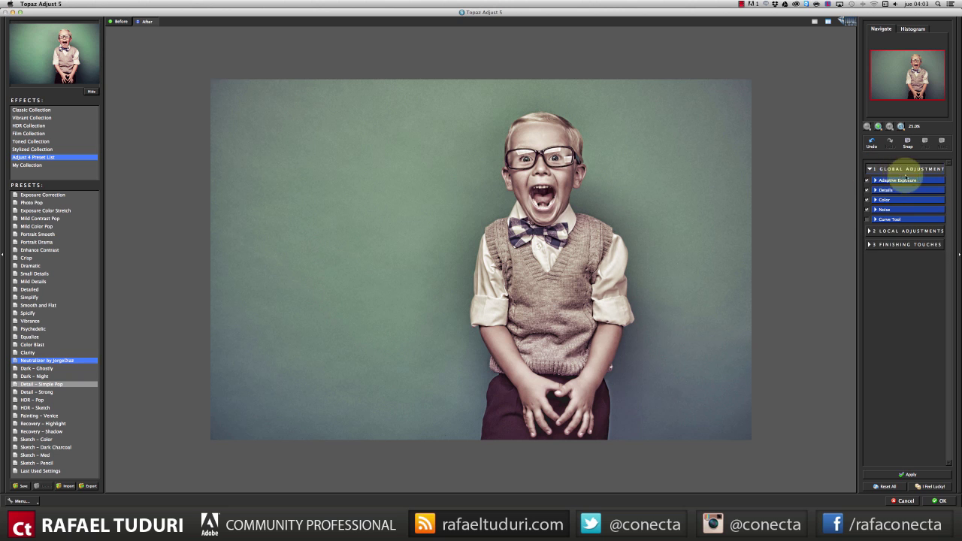
{"action": "left_click", "coordinate": [867, 209]}
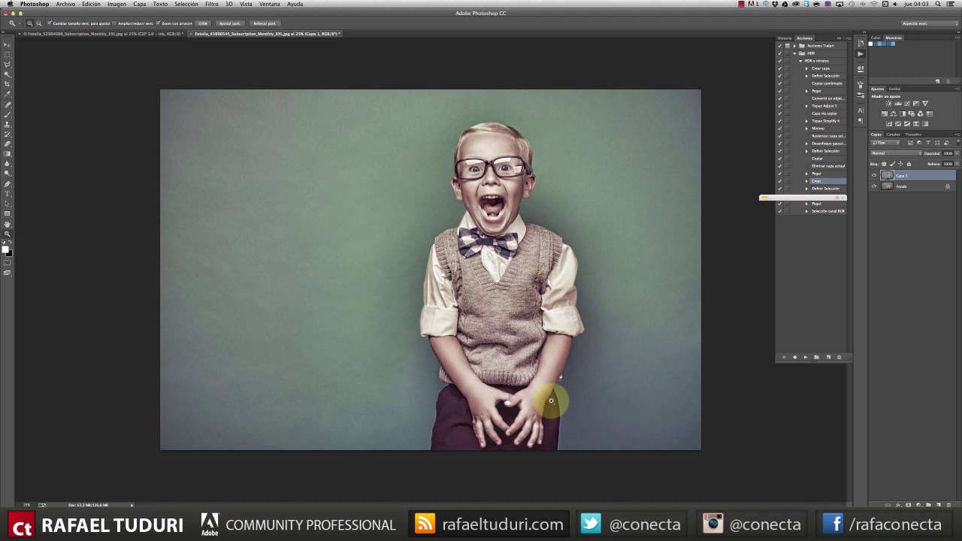
- Duplicate the adjusted Capa 1 layer and open the copy in the Topaz Detail 3 filter
{"action": "left_click", "coordinate": [212, 5]}
{"action": "left_click", "coordinate": [212, 4]}
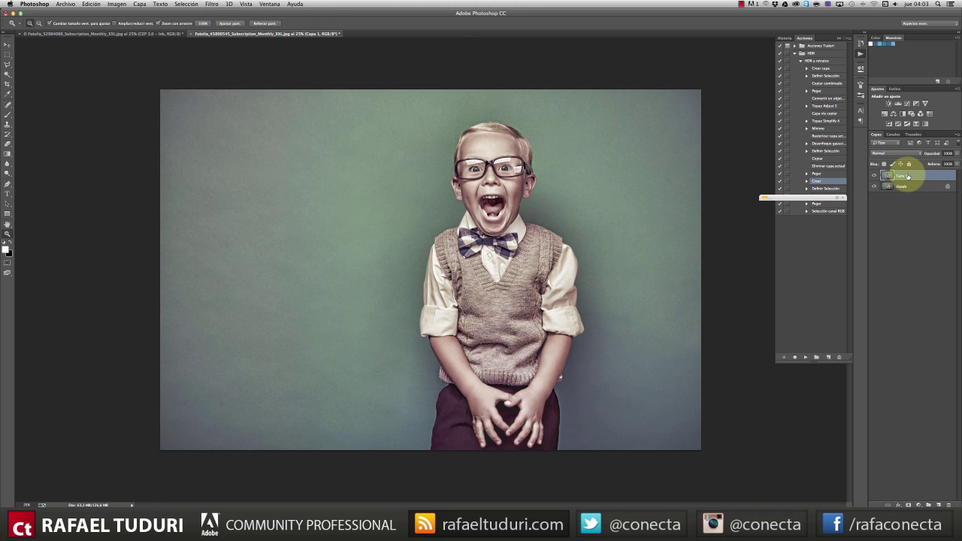
{"action": "key", "text": "super+j"}
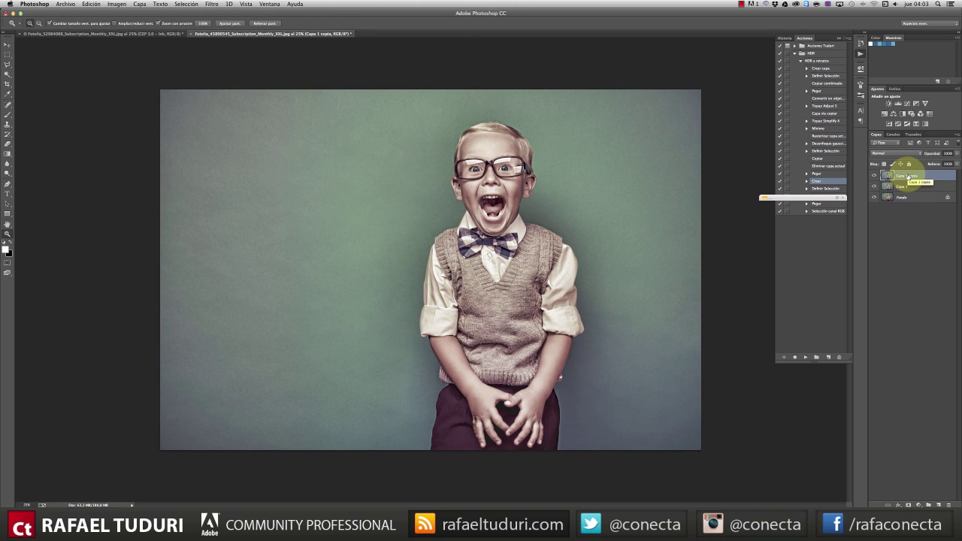
{"action": "left_click", "coordinate": [212, 4]}
{"action": "mouse_move", "coordinate": [267, 185]}
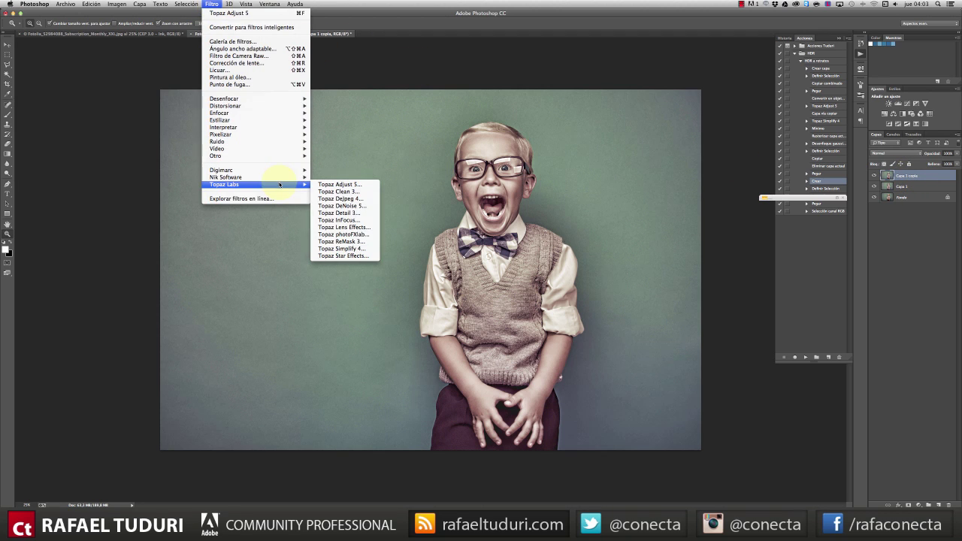
{"action": "left_click", "coordinate": [351, 213]}
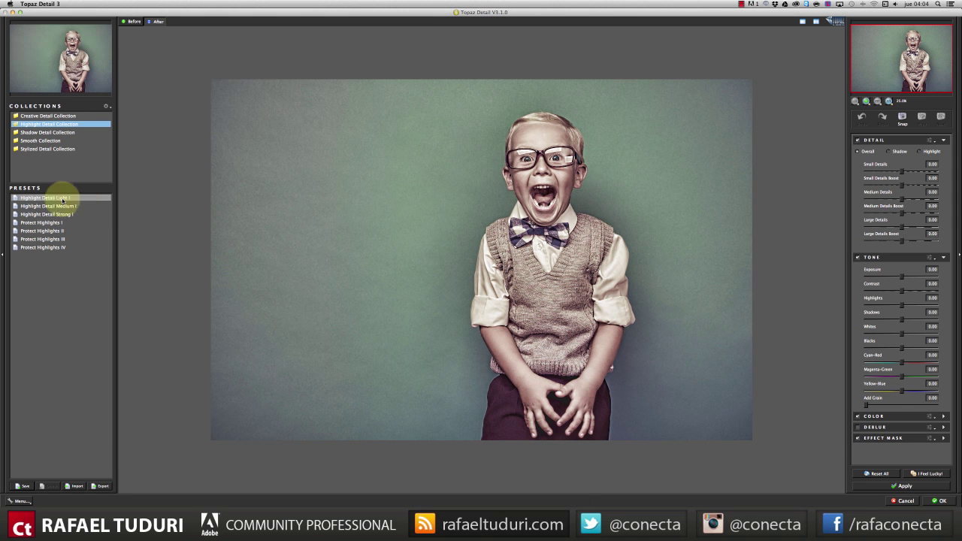
- Try the Highlight Detail presets, apply Highlight Detail Light I to the Capa 1 copy, and hide that layer to compare
{"action": "left_click", "coordinate": [63, 198]}
{"action": "left_click", "coordinate": [64, 206]}
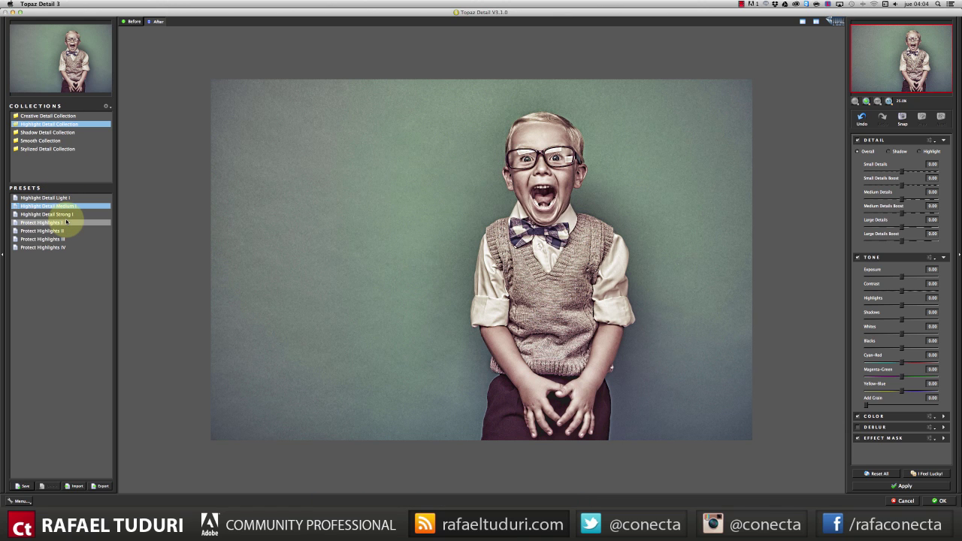
{"action": "left_click", "coordinate": [67, 215]}
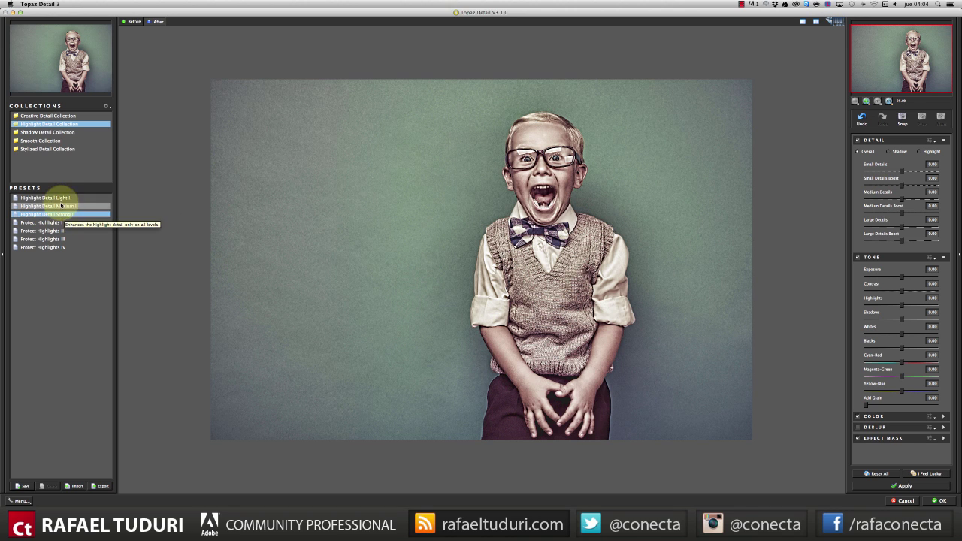
{"action": "left_click", "coordinate": [65, 198]}
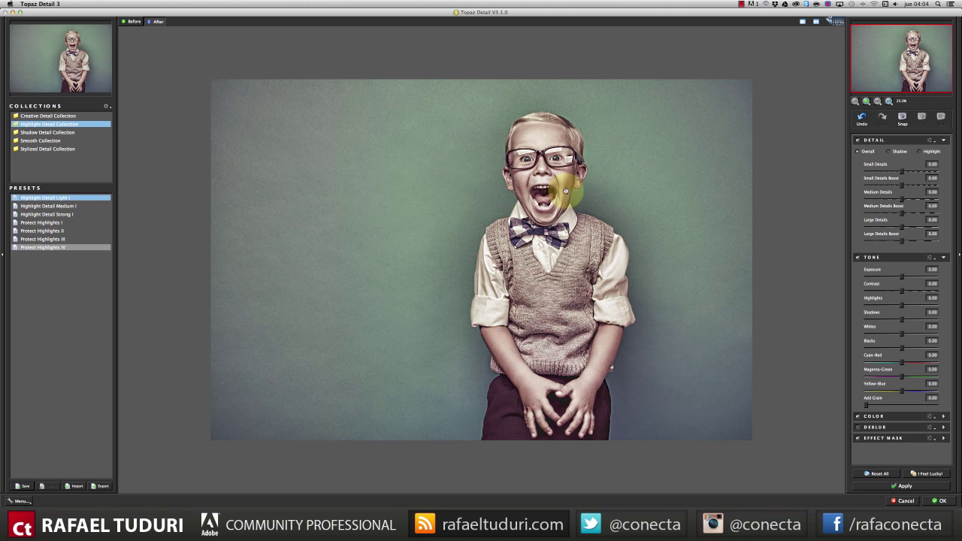
{"action": "left_click", "coordinate": [942, 502]}
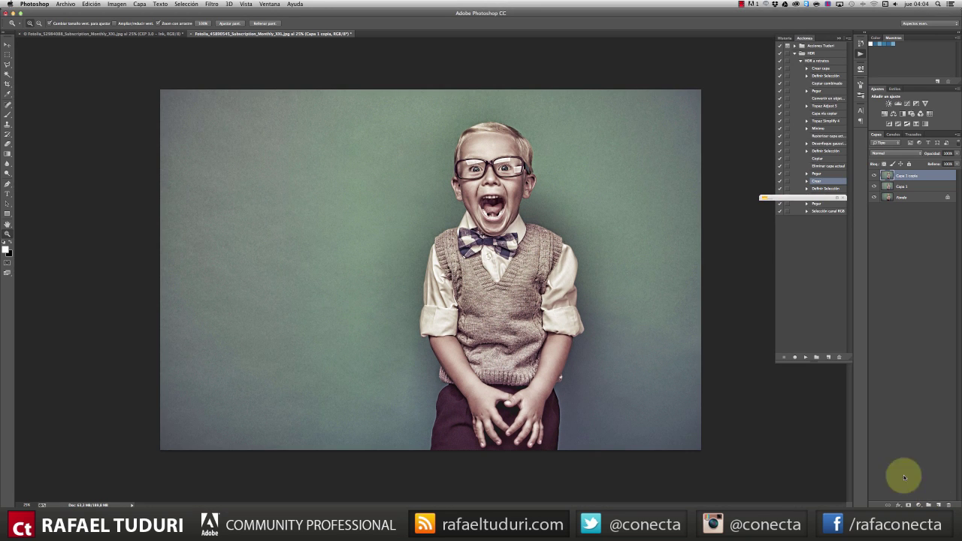
{"action": "left_click", "coordinate": [873, 177]}
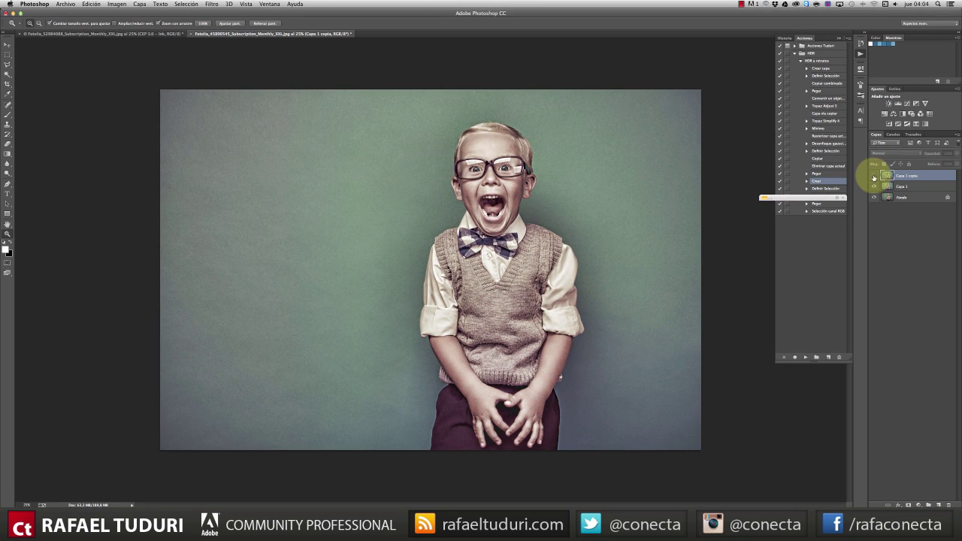
- Show the Capa 1 copia layer again, duplicate it, and open the new copy in the Topaz DeNoise 5 filter
{"action": "left_click", "coordinate": [874, 176]}
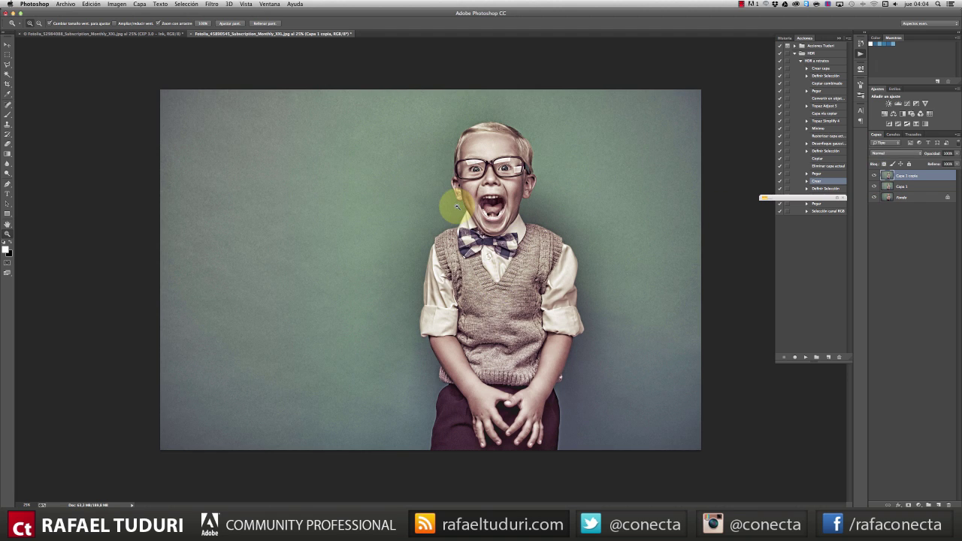
{"action": "key", "text": "super+j"}
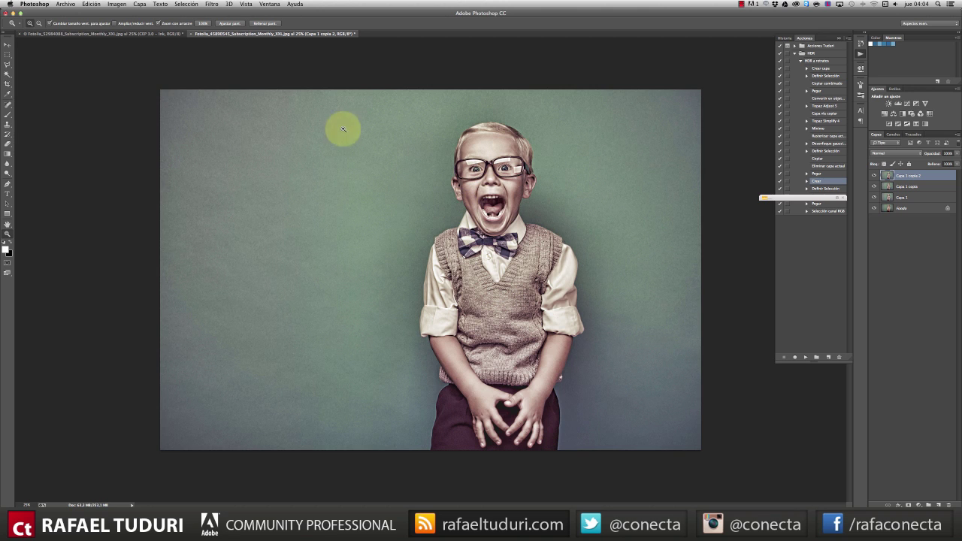
{"action": "left_click", "coordinate": [213, 4]}
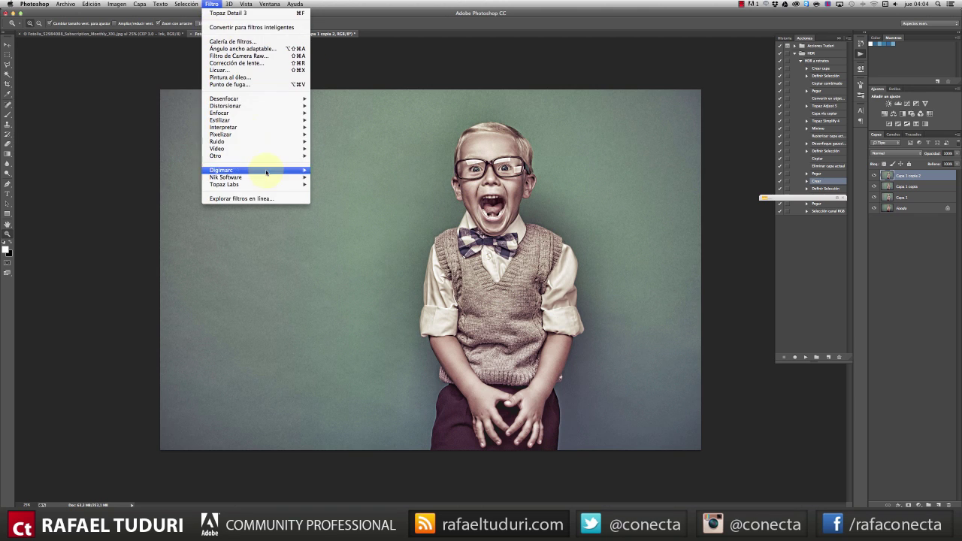
{"action": "mouse_move", "coordinate": [269, 185]}
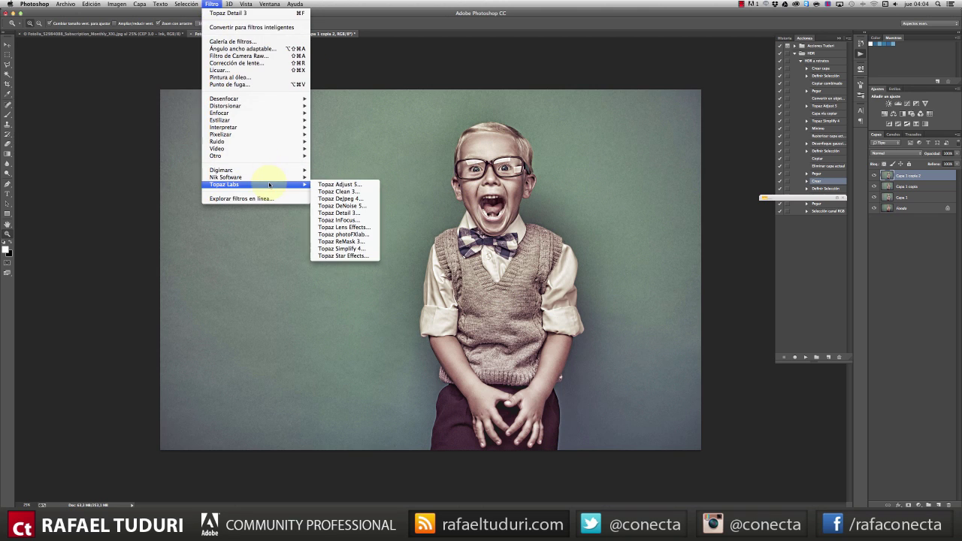
{"action": "left_click", "coordinate": [354, 206]}
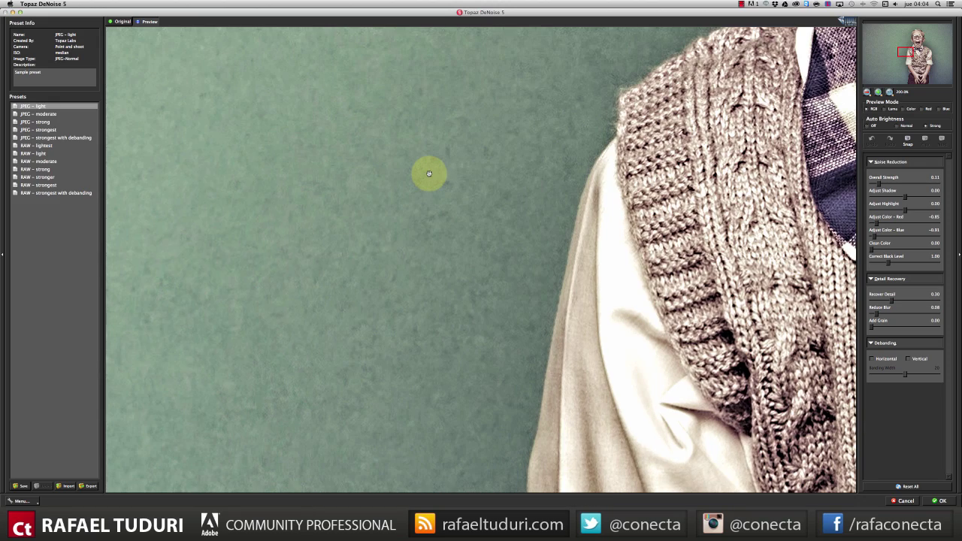
- Try the JPEG - strong noise reduction preset and examine its effect on the boy's forehead, eyes and cheeks
{"action": "left_click_drag", "start_coordinate": [690, 137], "coordinate": [460, 375]}
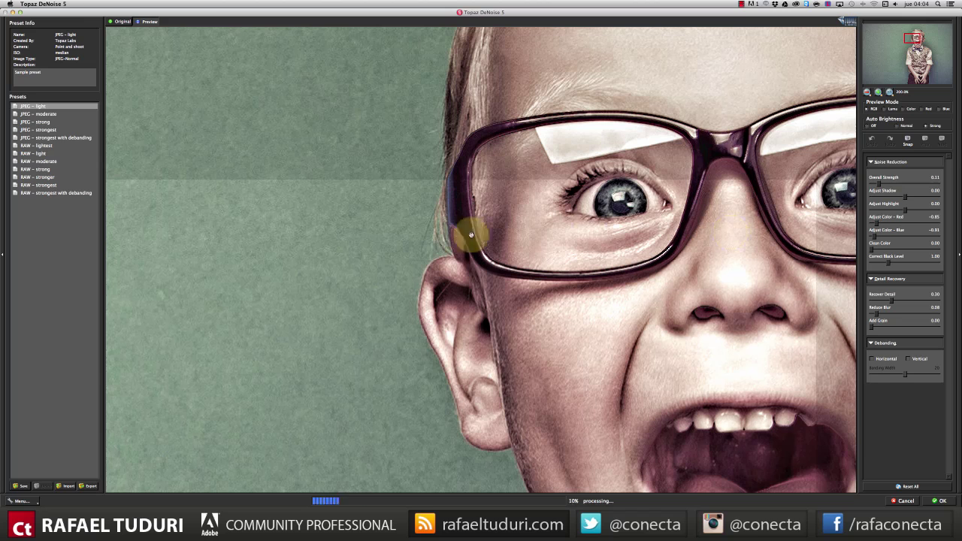
{"action": "left_click", "coordinate": [38, 122]}
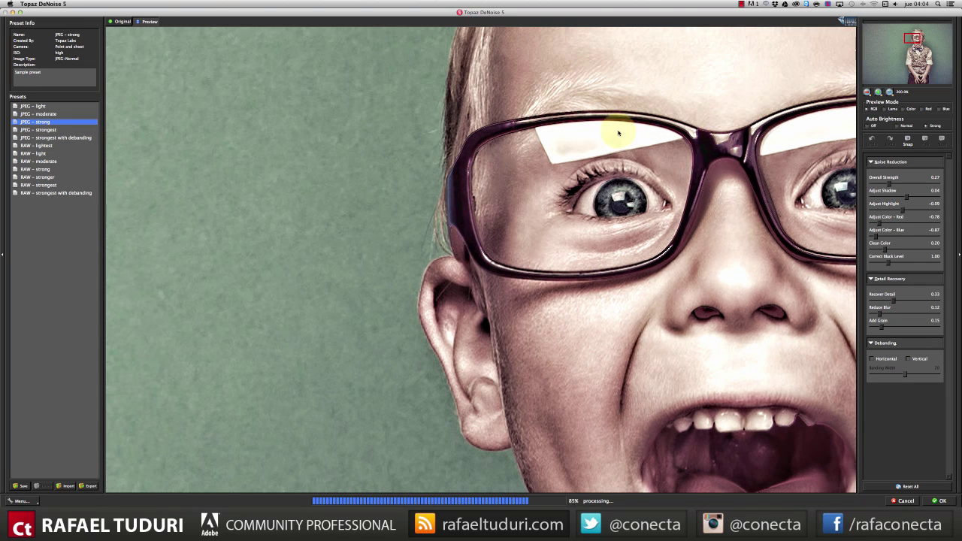
{"action": "left_click_drag", "start_coordinate": [714, 85], "coordinate": [640, 266]}
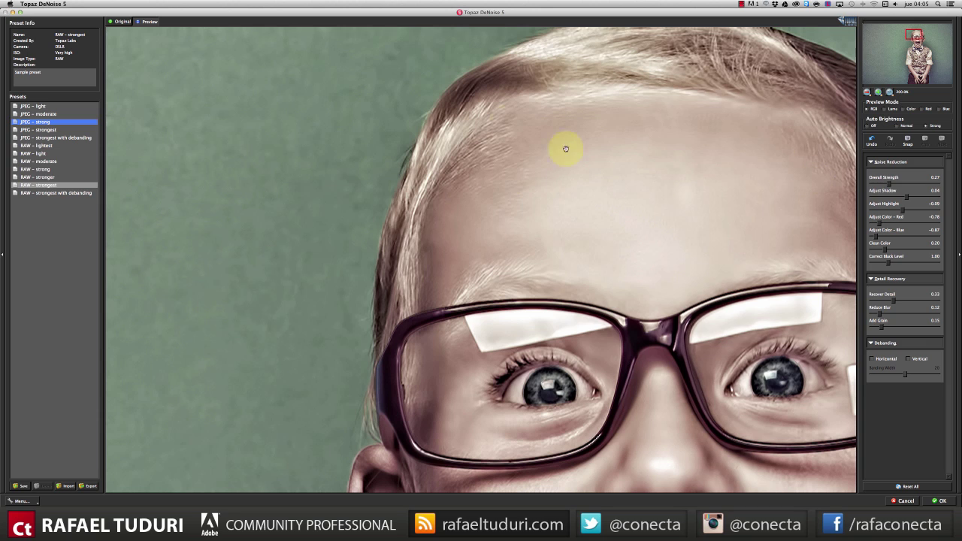
{"action": "left_click_drag", "start_coordinate": [713, 310], "coordinate": [480, 95]}
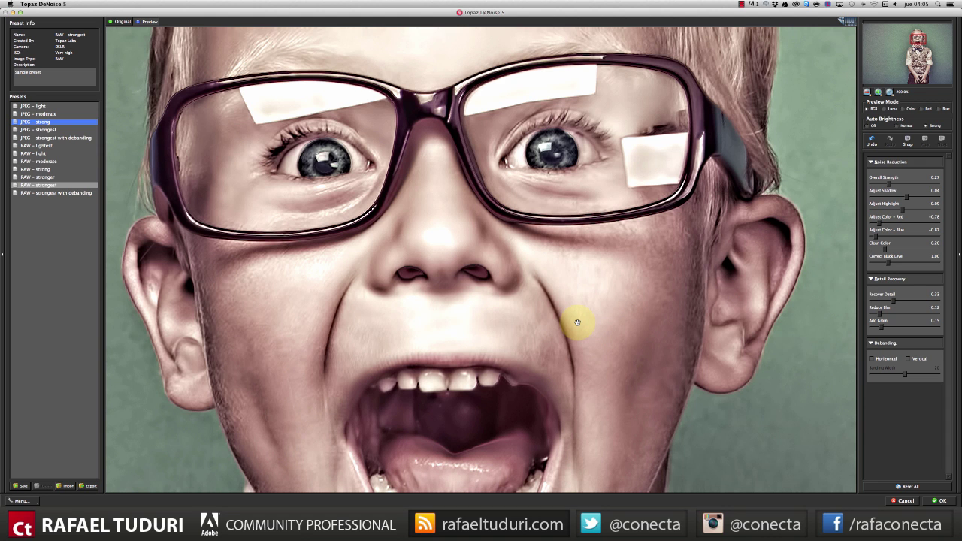
{"action": "left_click_drag", "start_coordinate": [281, 285], "coordinate": [453, 311]}
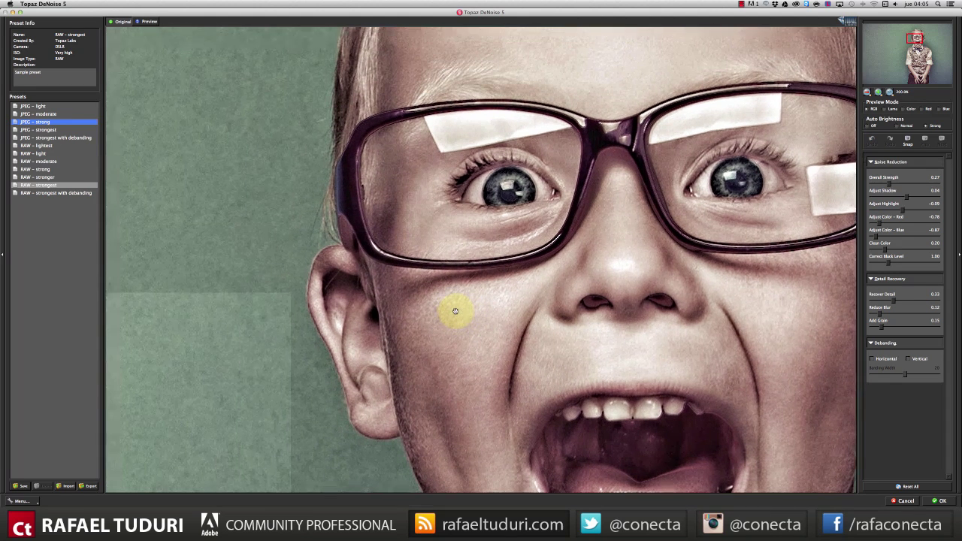
- Apply the JPEG - light noise reduction preset to the Capa 1 copia 2 layer
{"action": "left_click", "coordinate": [36, 106]}
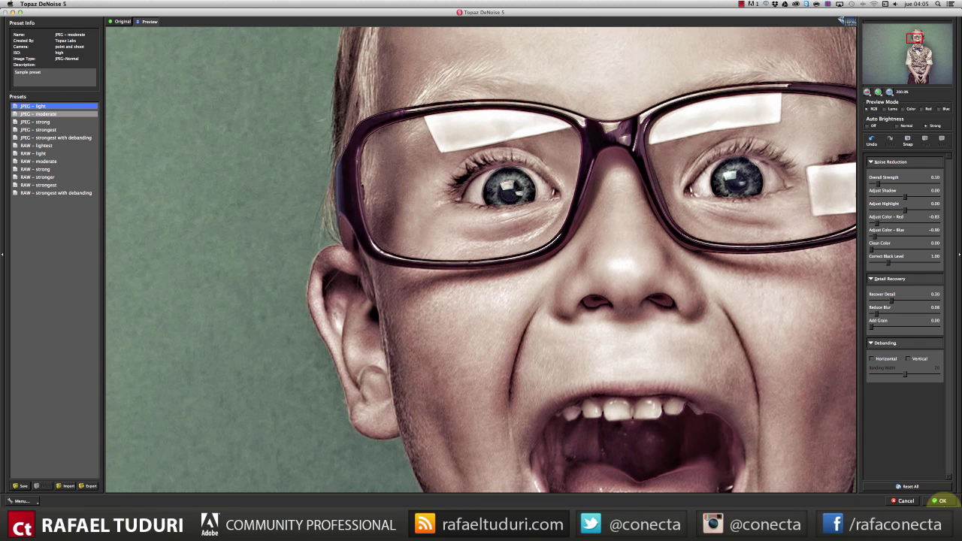
{"action": "left_click", "coordinate": [942, 501]}
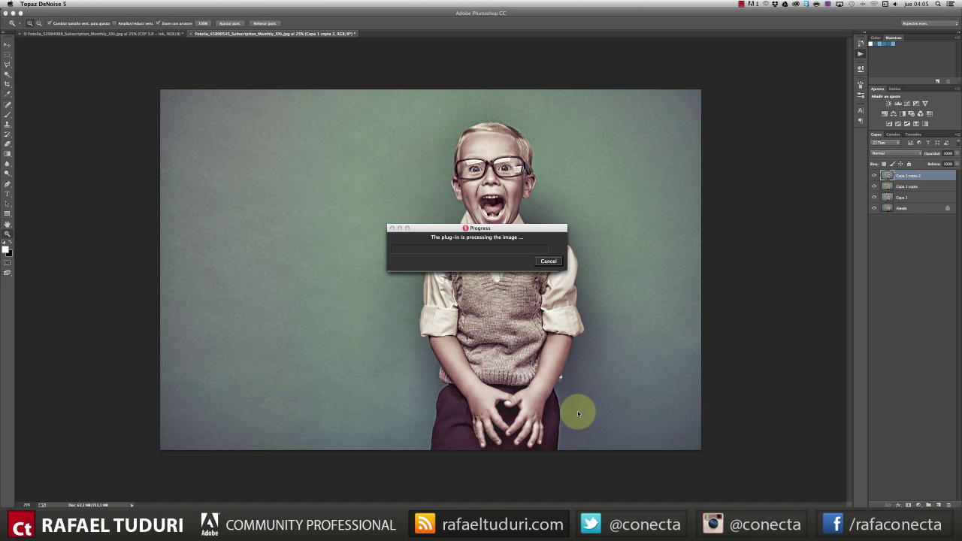
{"action": "left_click", "coordinate": [548, 261]}
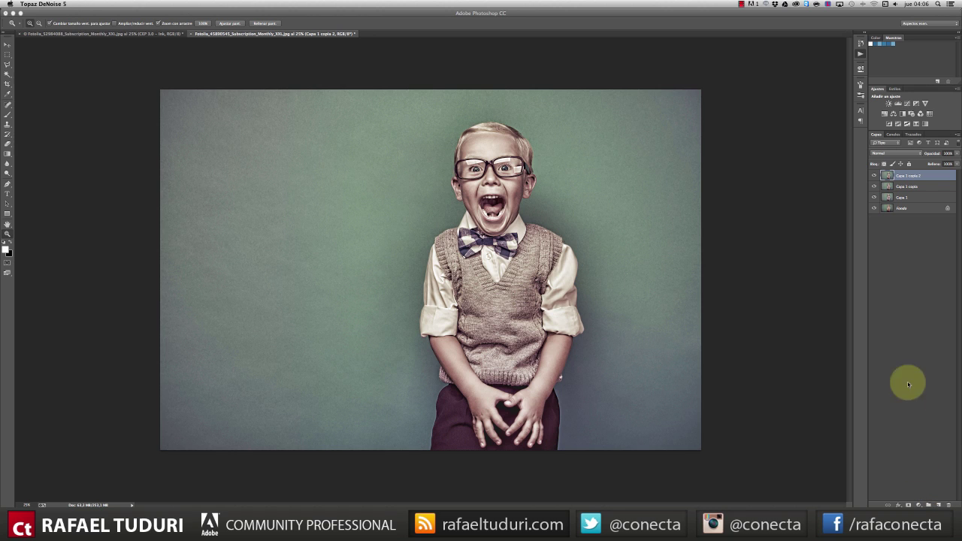
- Duplicate the Capa 1 copia 2 layer and open the new copy in the Silver Efex Pro 2 filter
{"action": "left_click", "coordinate": [913, 179]}
{"action": "key", "text": "super+j"}
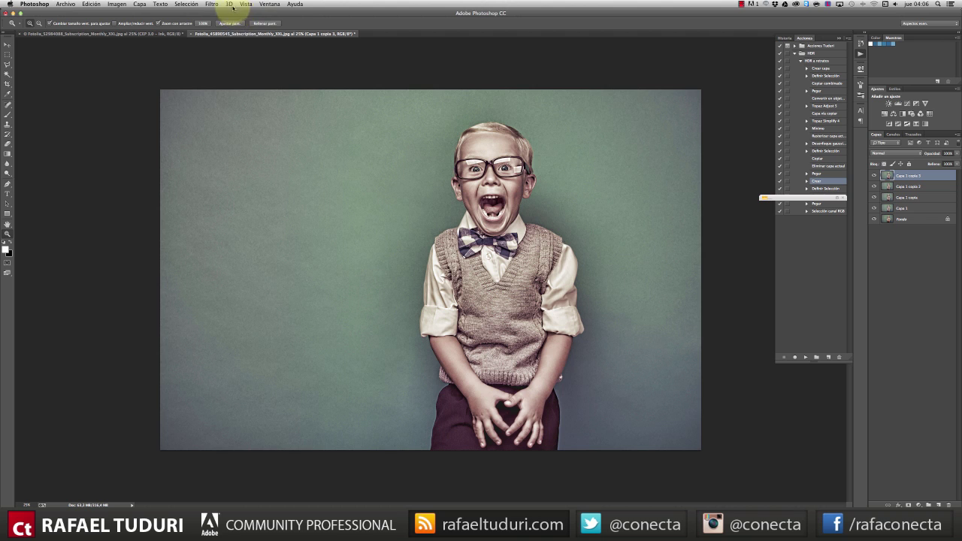
{"action": "left_click", "coordinate": [213, 5]}
{"action": "mouse_move", "coordinate": [253, 176]}
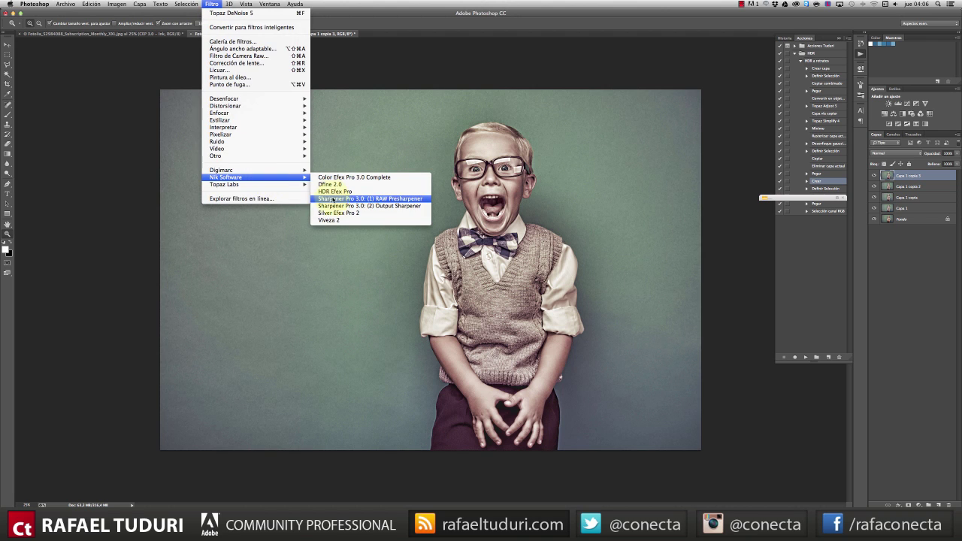
{"action": "left_click", "coordinate": [344, 214]}
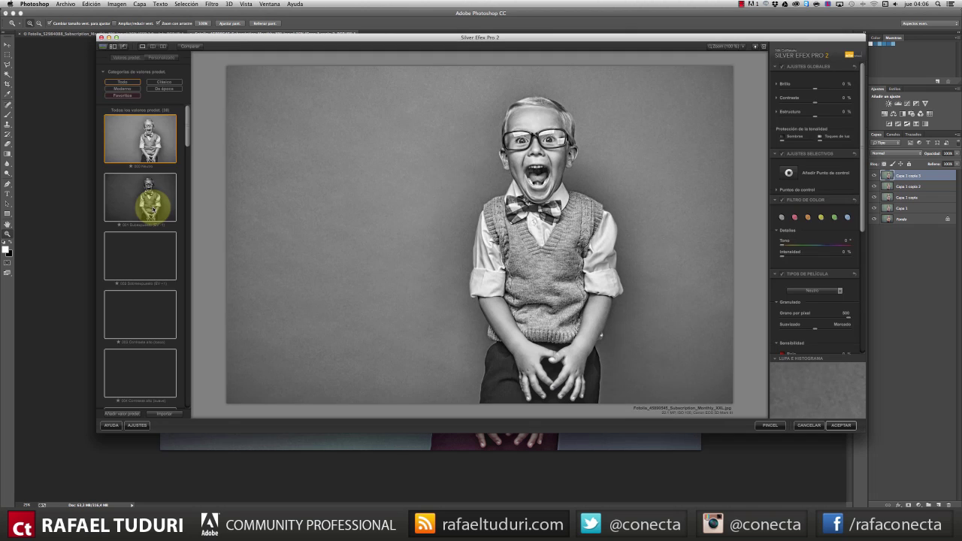
- Try the high-contrast and high-structure black-and-white presets and choose Estructura alta (suave)
{"action": "left_click", "coordinate": [148, 305]}
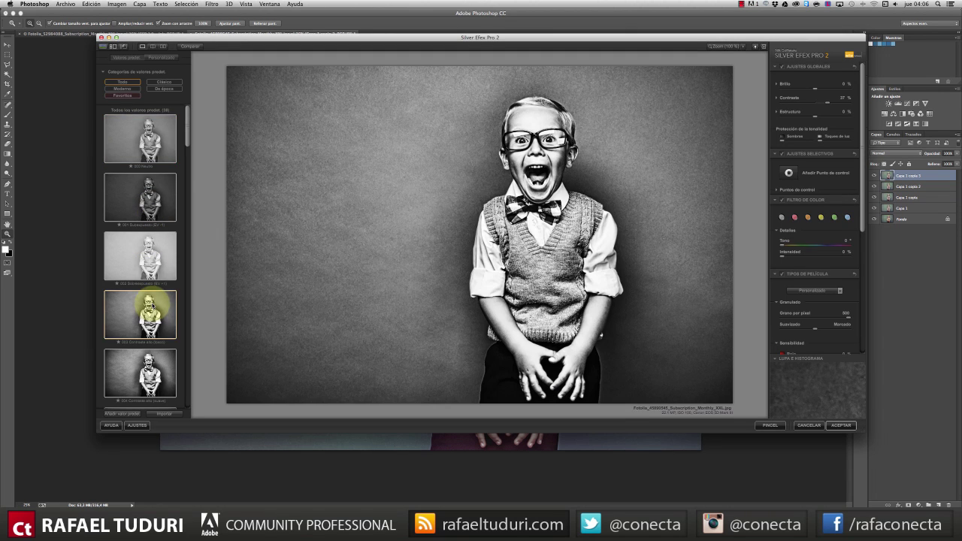
{"action": "scroll", "coordinate": [150, 339], "scroll_direction": "down", "scroll_amount": 4}
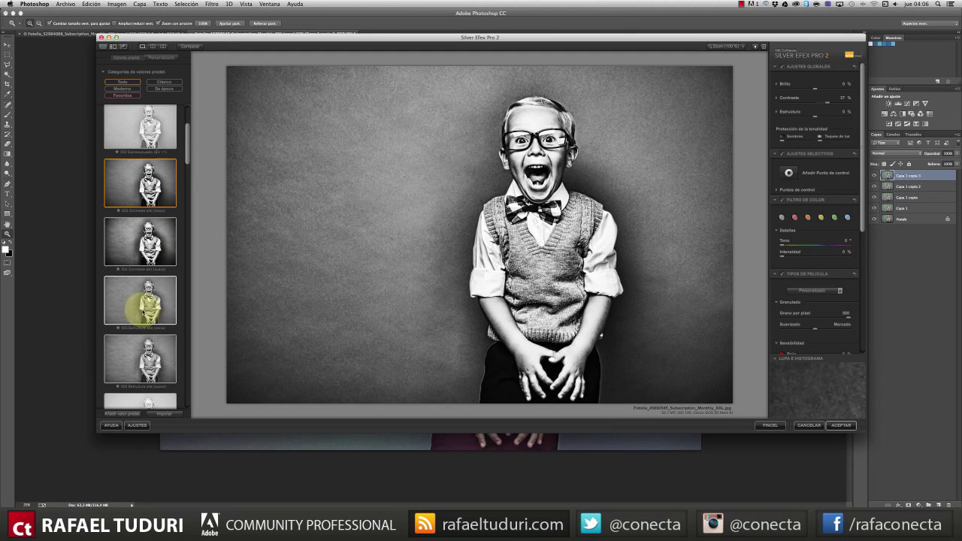
{"action": "left_click", "coordinate": [151, 308]}
{"action": "scroll", "coordinate": [150, 331], "scroll_direction": "down", "scroll_amount": 3}
{"action": "left_click", "coordinate": [139, 258]}
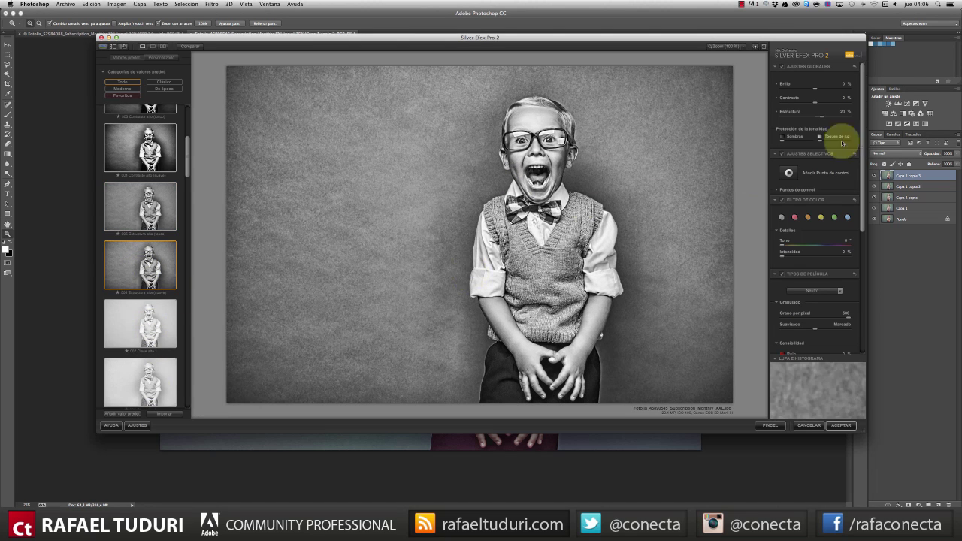
- Set Brillo to 10 %, shift the film grain towards Suavizado, and apply the black-and-white conversion
{"action": "left_click_drag", "start_coordinate": [815, 90], "coordinate": [822, 91]}
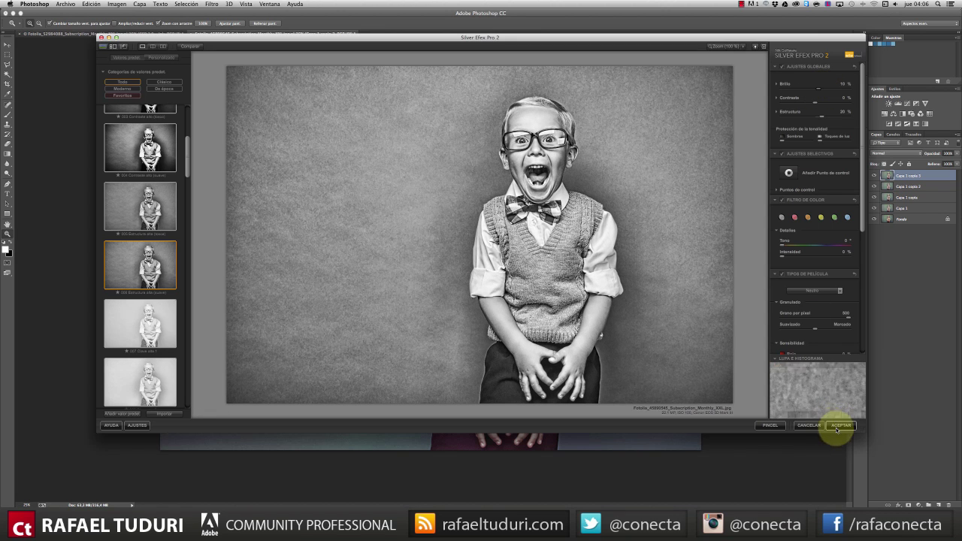
{"action": "scroll", "coordinate": [809, 311], "scroll_direction": "down", "scroll_amount": 1}
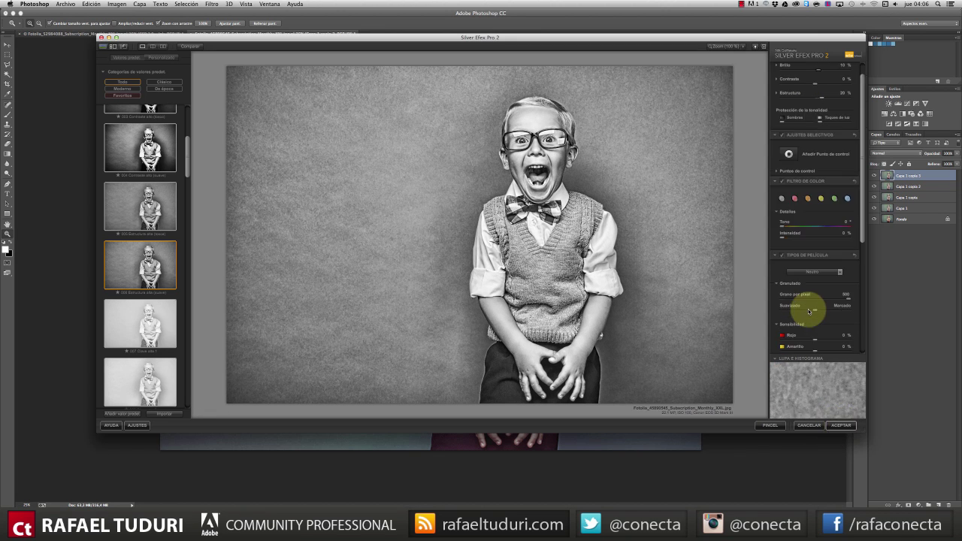
{"action": "scroll", "coordinate": [810, 312], "scroll_direction": "down", "scroll_amount": 1}
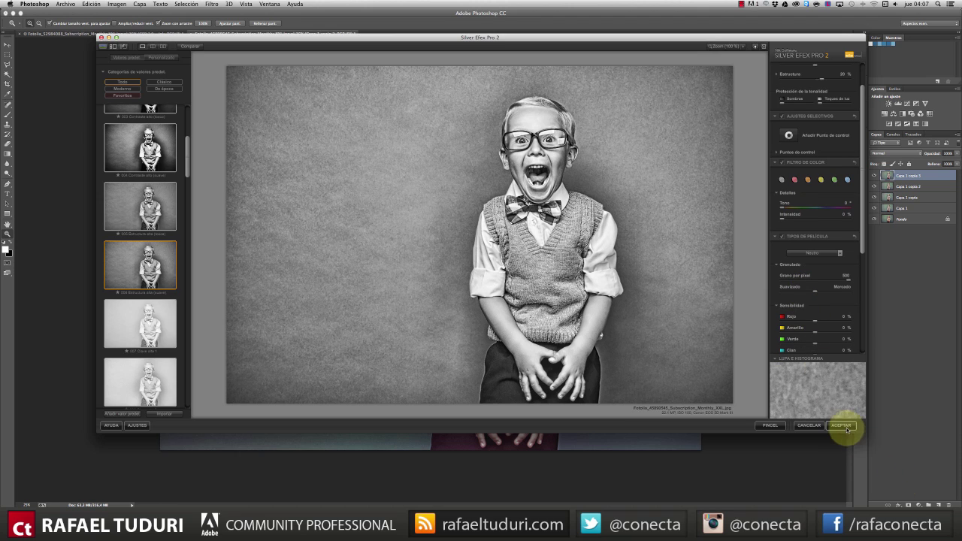
{"action": "left_click_drag", "start_coordinate": [817, 292], "coordinate": [793, 295]}
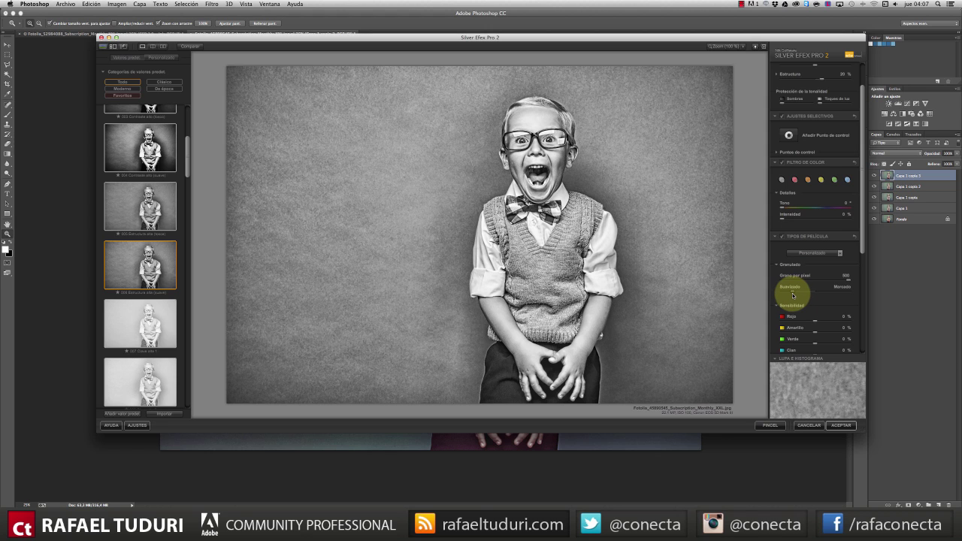
{"action": "left_click", "coordinate": [841, 427]}
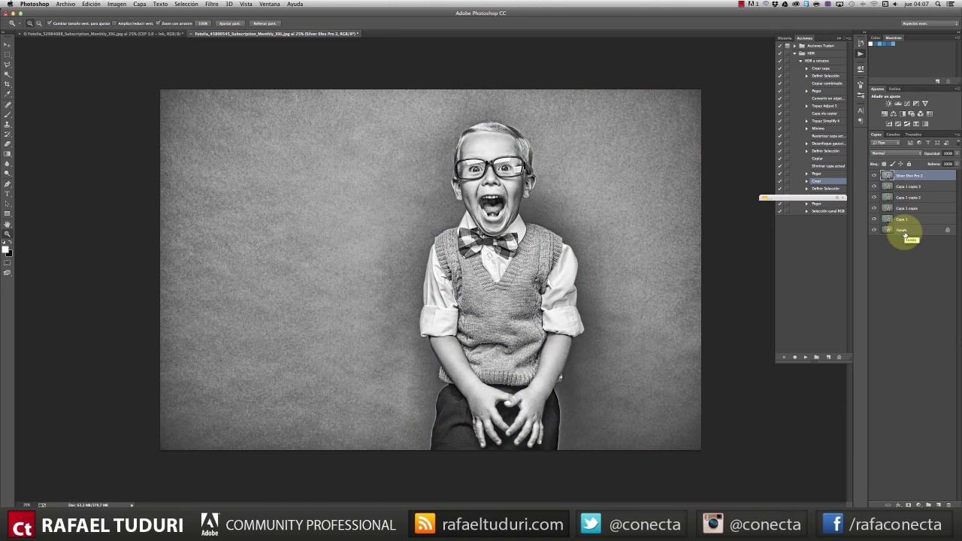
- Duplicate the original Fondo layer and move the copy above the Silver Efex Pro 2 layer
{"action": "left_click", "coordinate": [905, 232]}
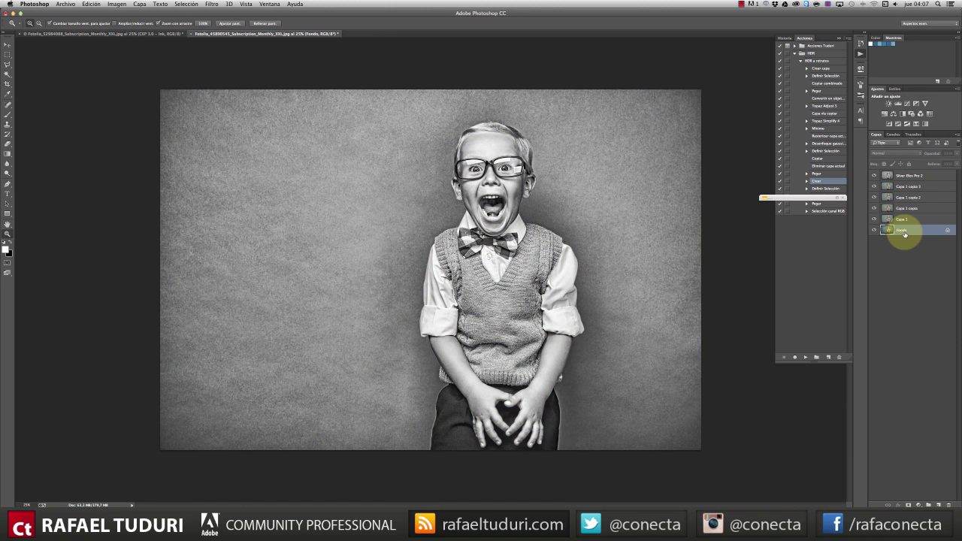
{"action": "key", "text": "super+j"}
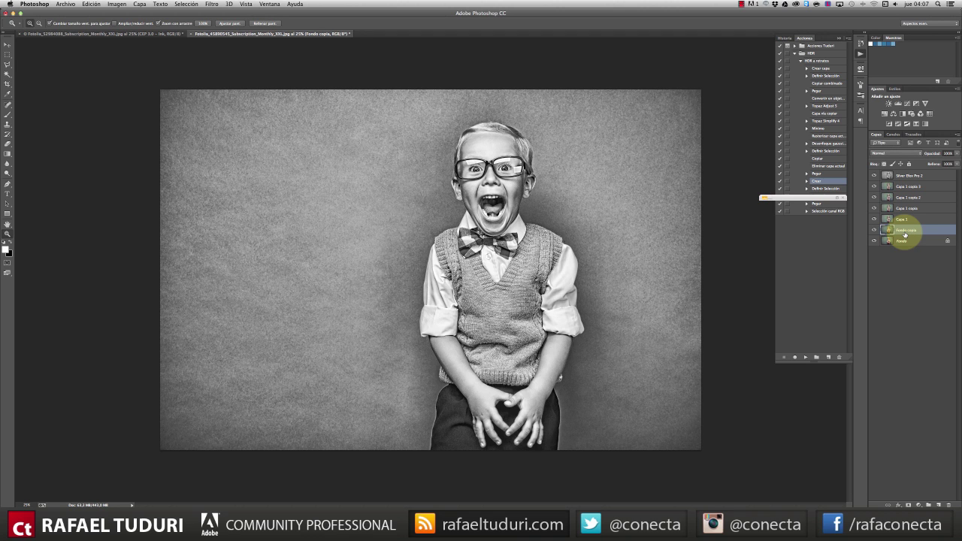
{"action": "left_click_drag", "start_coordinate": [905, 235], "coordinate": [891, 158]}
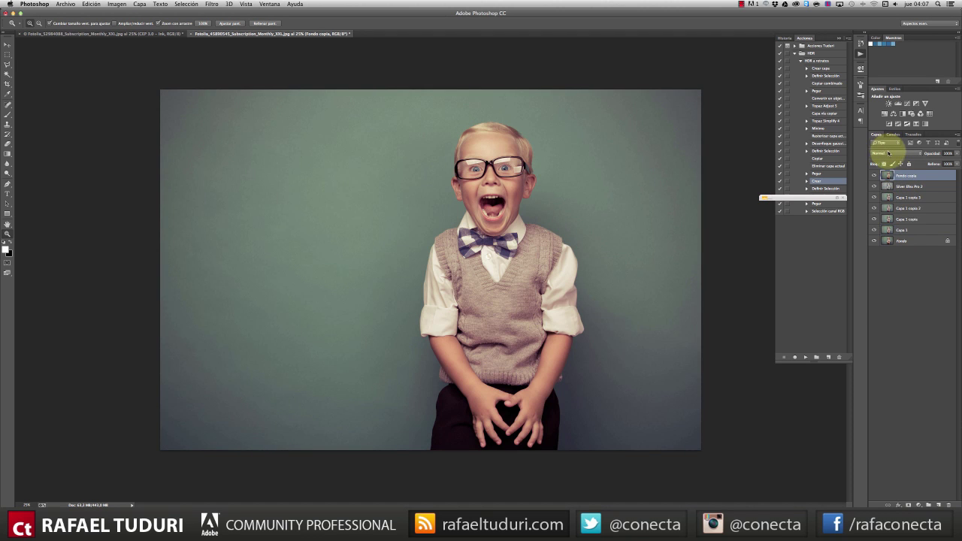
- Set the Fondo copia layer's blend mode to Color and reduce its opacity to about 52%
{"action": "left_click", "coordinate": [889, 152]}
{"action": "left_click", "coordinate": [902, 301]}
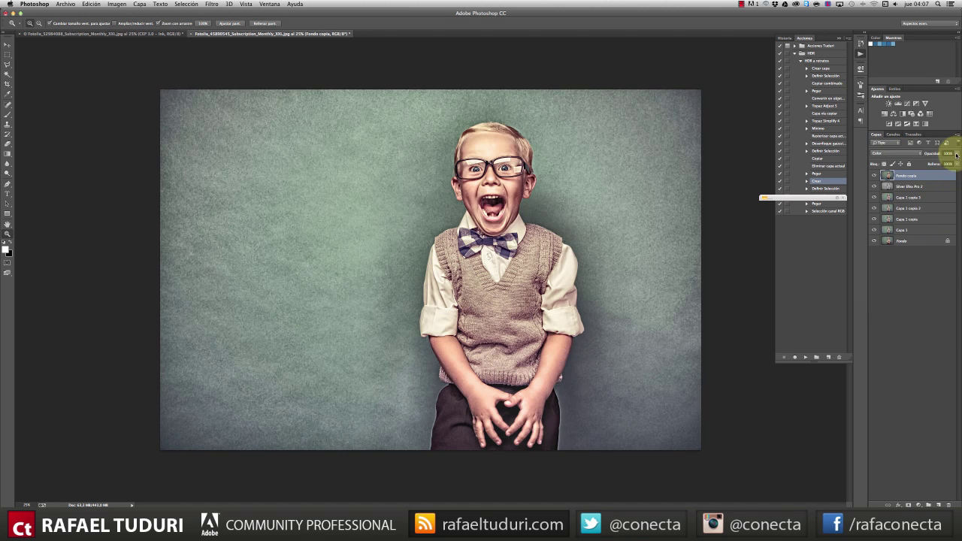
{"action": "left_click", "coordinate": [957, 154]}
{"action": "left_click_drag", "start_coordinate": [951, 163], "coordinate": [940, 164]}
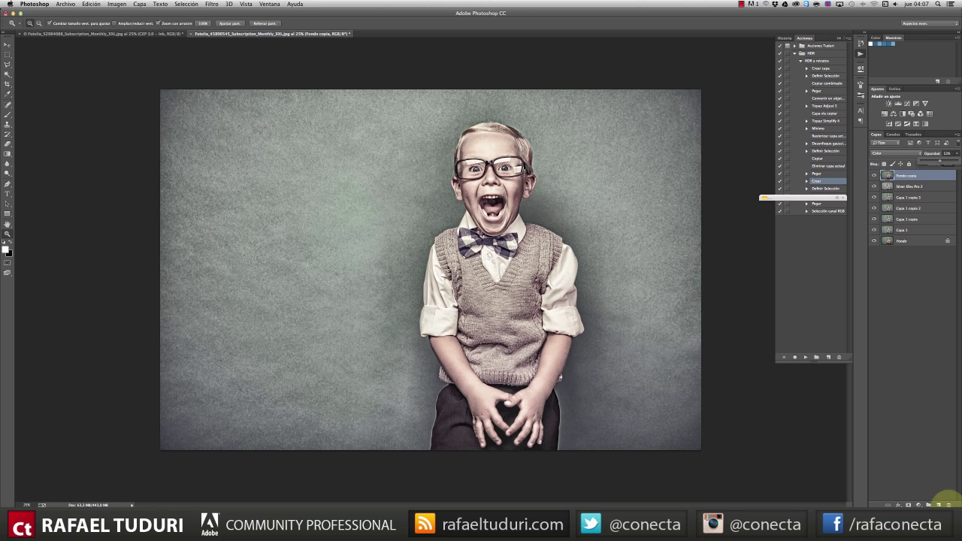
- Add a new layer above Fondo copia and stamp all visible layers into it
{"action": "left_click", "coordinate": [938, 503]}
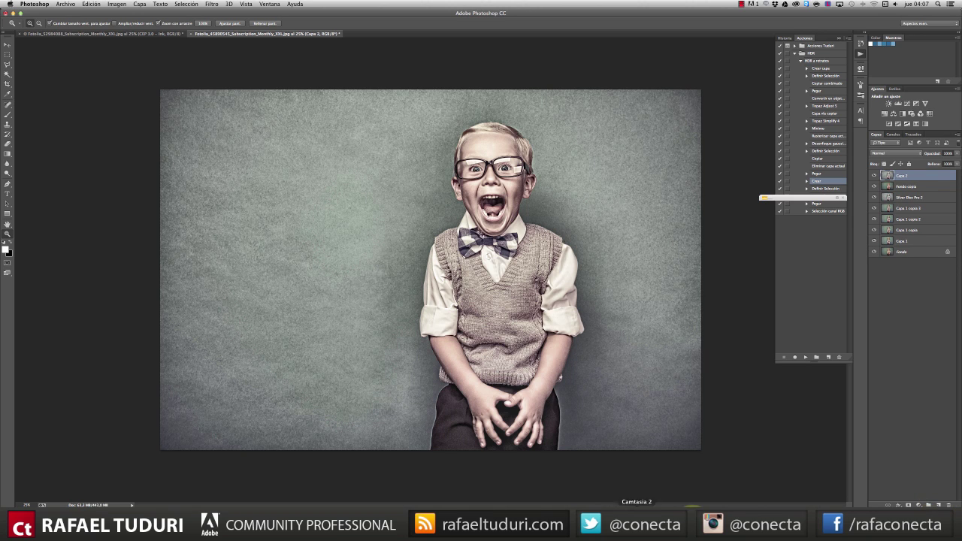
{"action": "key", "text": "super+alt+shift+e"}
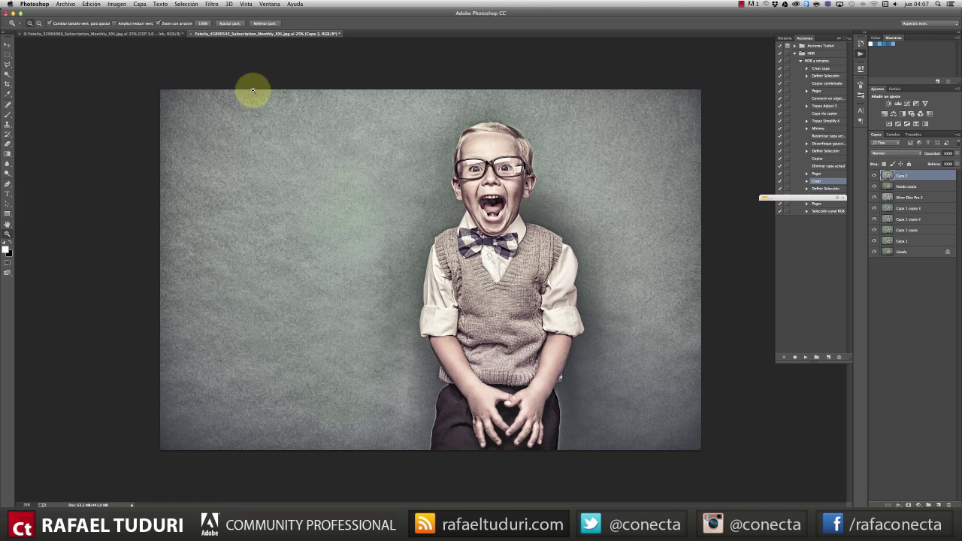
- Start an Iris Blur on Capa 2 and reshape its ellipse into a tall, narrow oval centred on the boy
{"action": "left_click", "coordinate": [211, 3]}
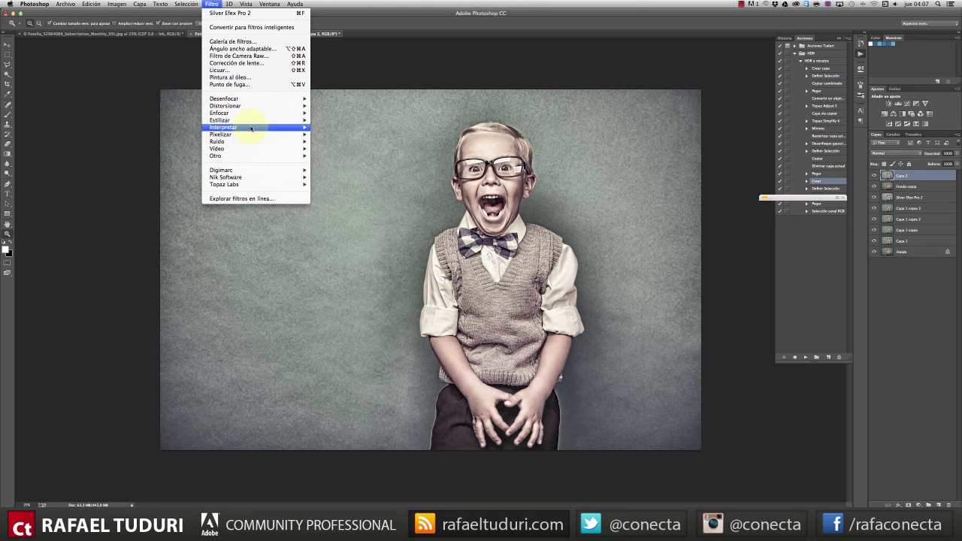
{"action": "mouse_move", "coordinate": [251, 99]}
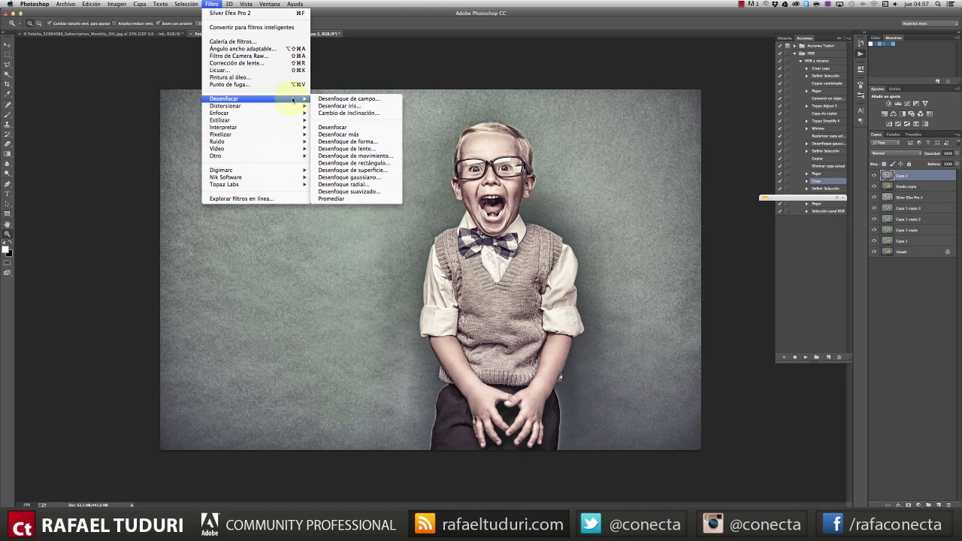
{"action": "left_click", "coordinate": [339, 106]}
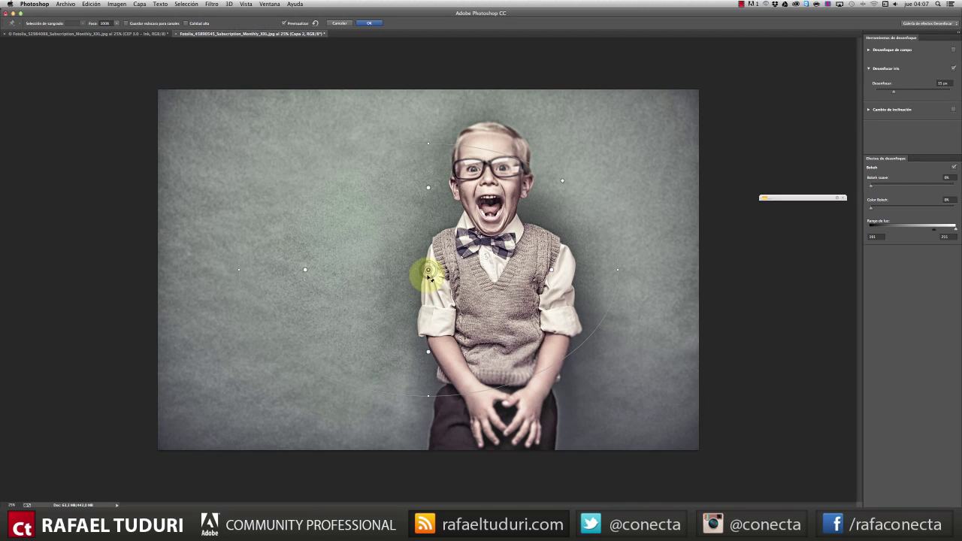
{"action": "left_click_drag", "start_coordinate": [428, 269], "coordinate": [489, 271]}
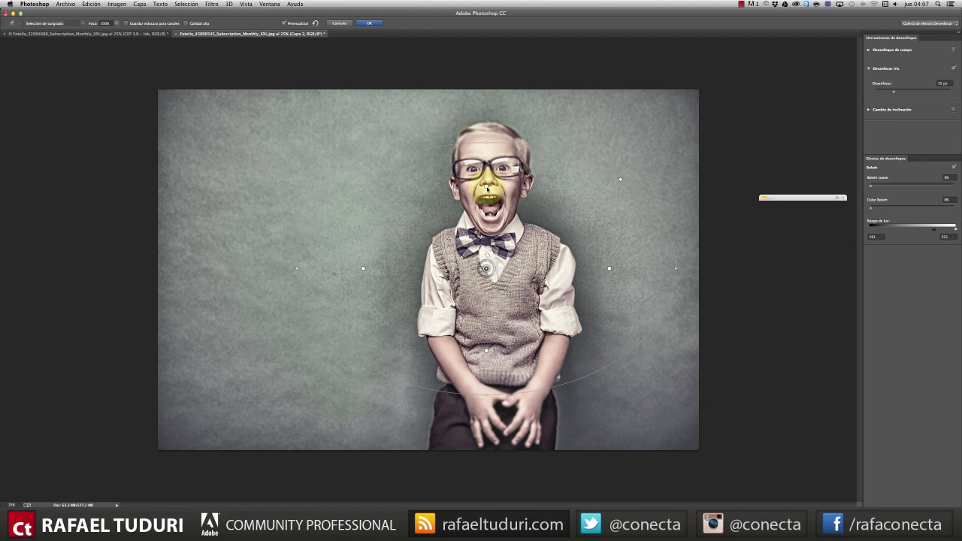
{"action": "left_click_drag", "start_coordinate": [487, 144], "coordinate": [491, 39]}
{"action": "left_click_drag", "start_coordinate": [676, 273], "coordinate": [622, 267]}
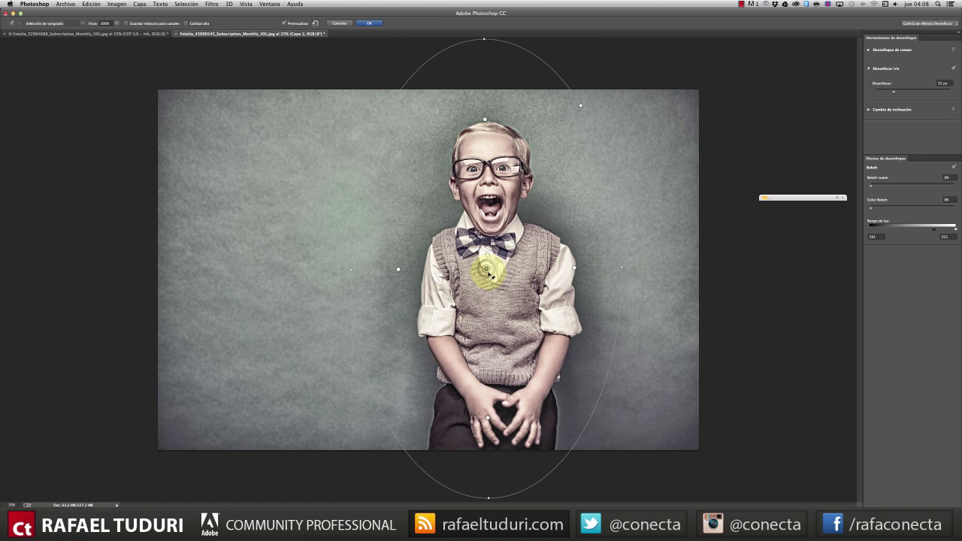
- Fine-tune the blur's centre on the boy's chest, slightly widen the ellipse and tighten its sharp zone, and apply the Iris Blur
{"action": "left_click_drag", "start_coordinate": [490, 273], "coordinate": [493, 274]}
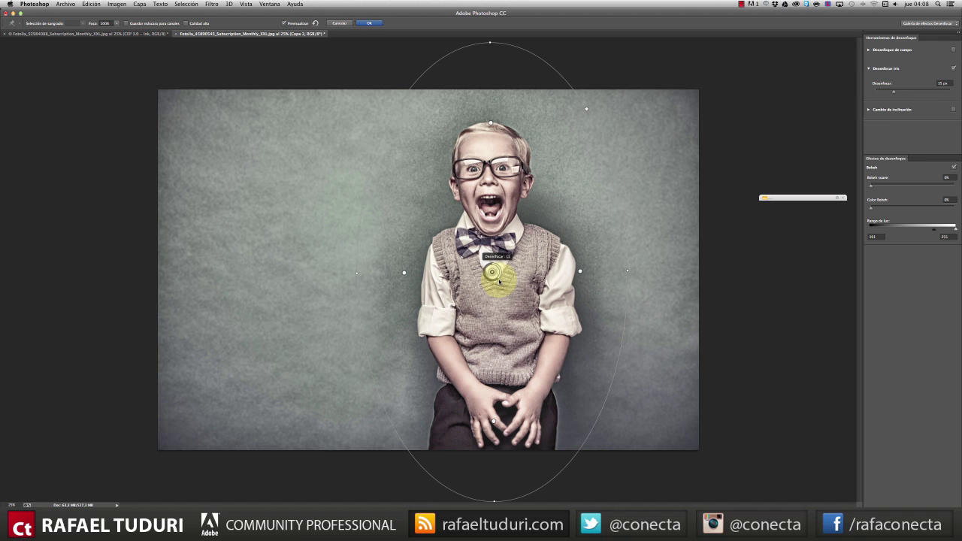
{"action": "left_click_drag", "start_coordinate": [491, 273], "coordinate": [494, 277]}
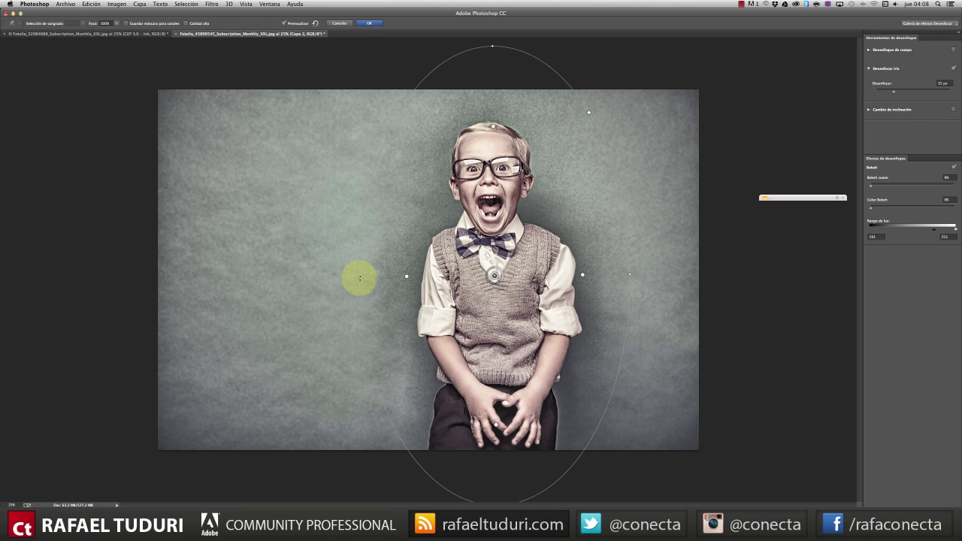
{"action": "left_click_drag", "start_coordinate": [358, 277], "coordinate": [403, 278]}
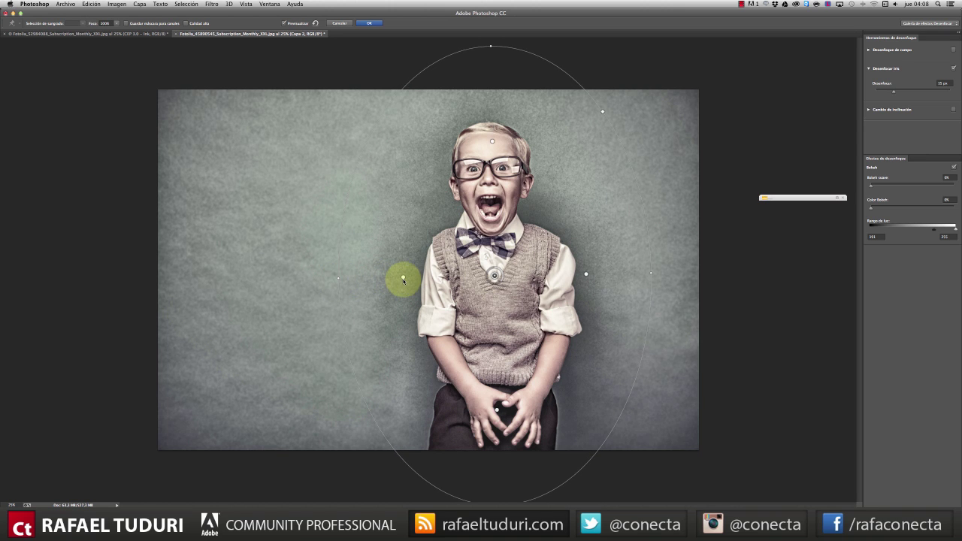
{"action": "left_click", "coordinate": [369, 23]}
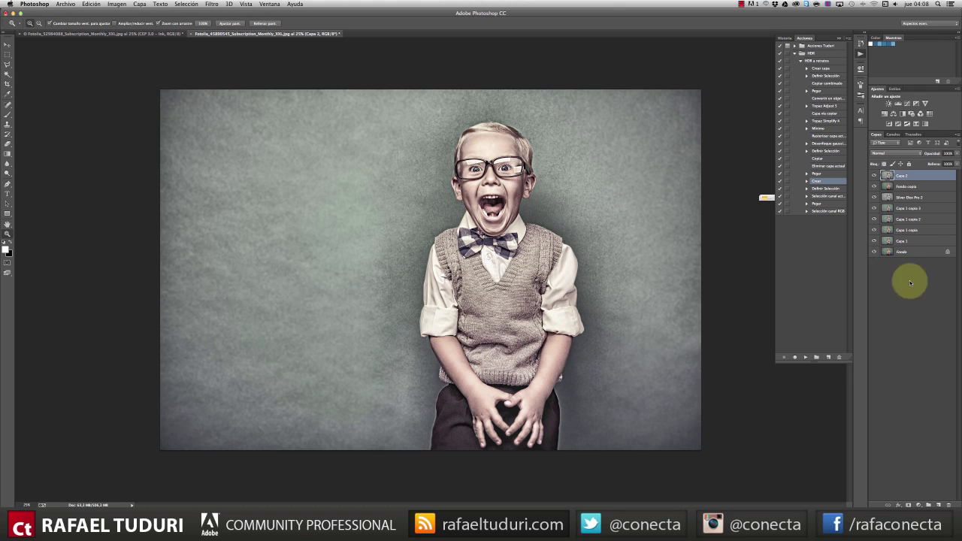
- Compare the finished image with the original by showing only the Fondo layer and restoring all layers
{"action": "left_click", "coordinate": [874, 253], "text": "alt"}
{"action": "left_click", "coordinate": [873, 253], "text": "alt"}
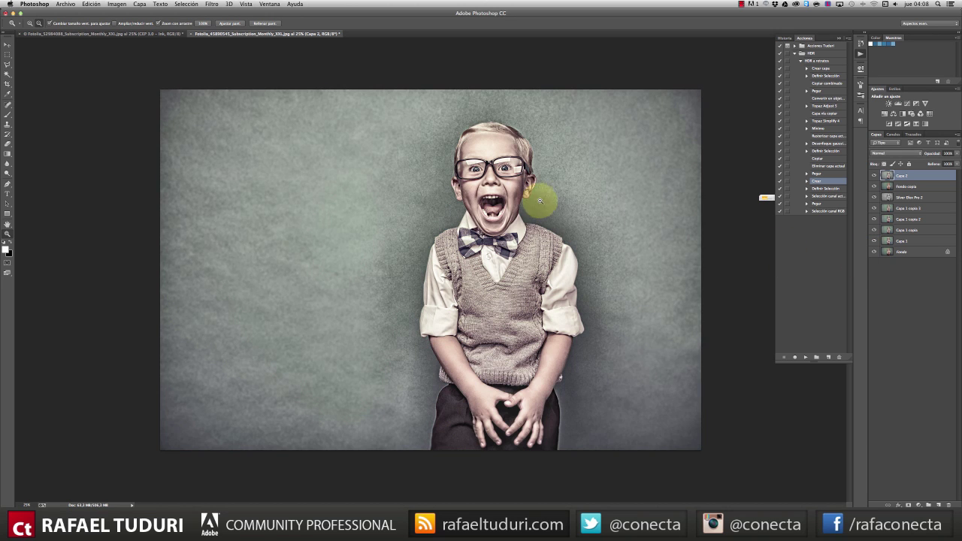